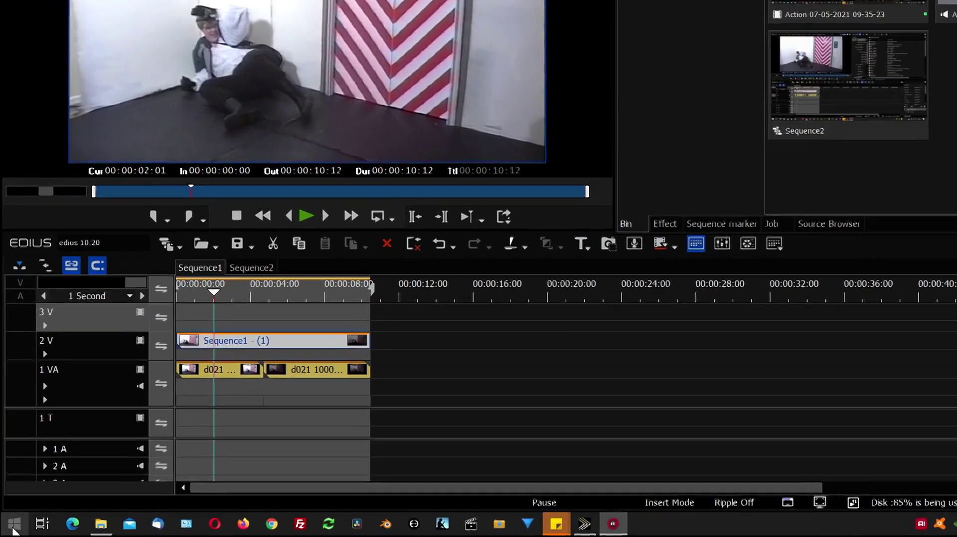
# Launch GV Job Monitor from the Grass Valley program group and reposition its window over the editor
pyautogui.click(13, 524)
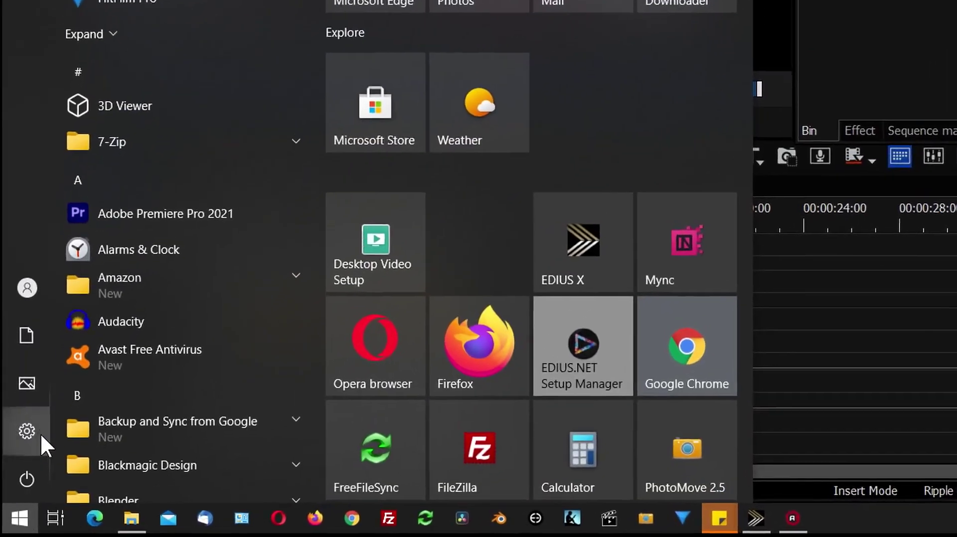
pyautogui.scroll(-1, 202, 276)
pyautogui.scroll(-10, 202, 276)
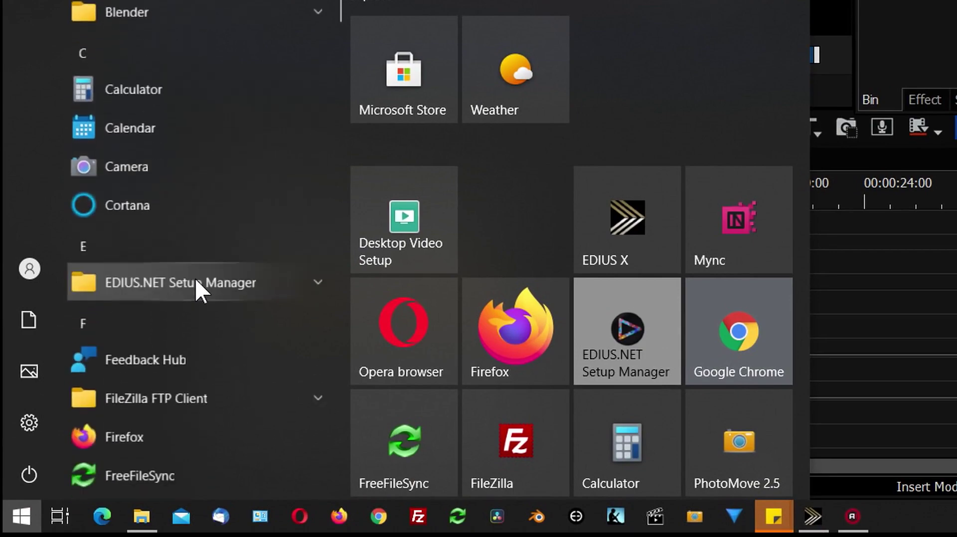
pyautogui.scroll(-1, 185, 394)
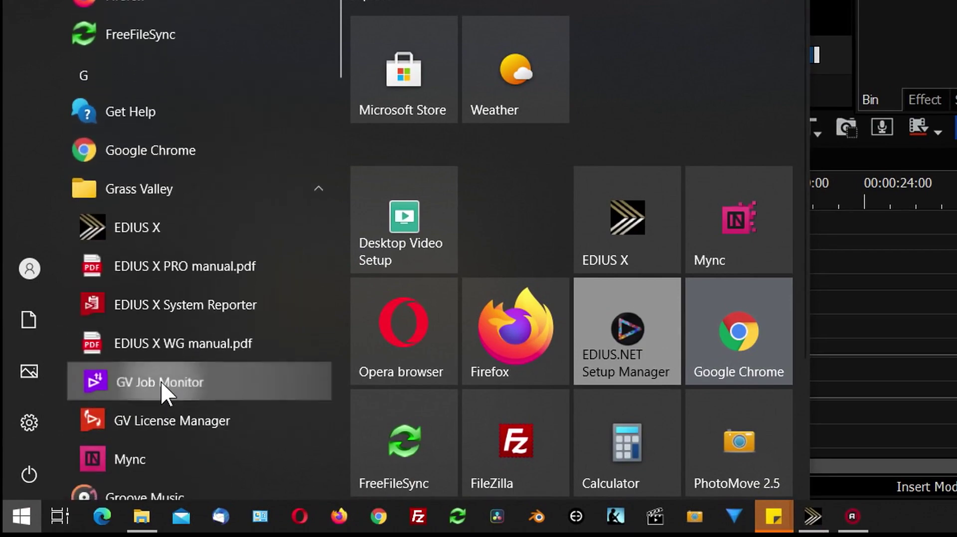
pyautogui.click(160, 382)
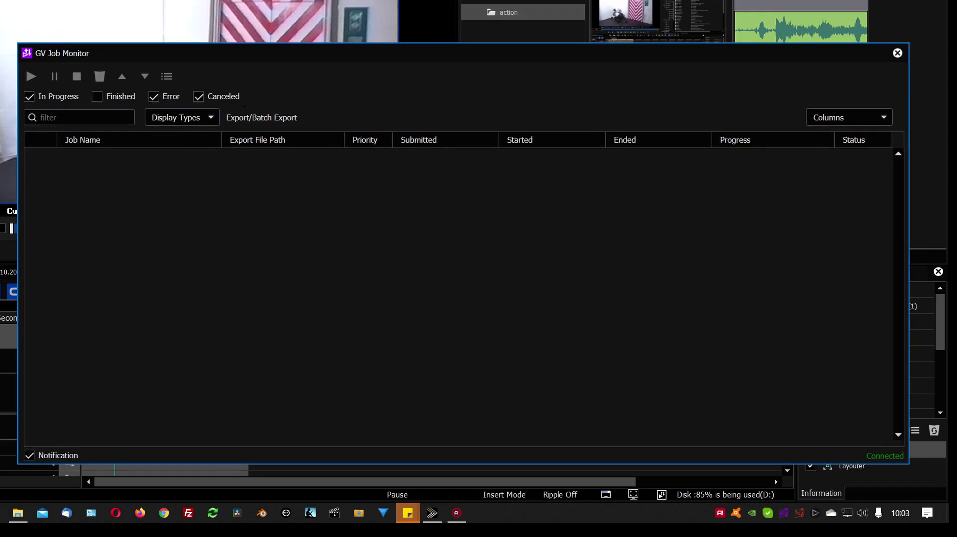
pyautogui.moveTo(323, 51); pyautogui.dragTo(279, 70)
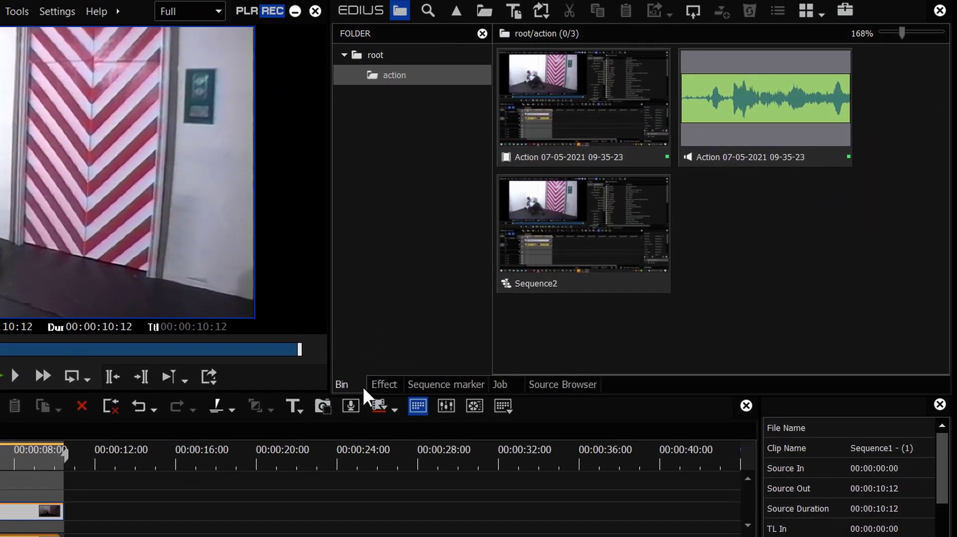
# Show the Job palette, undock it as a floating window, and dock it back with the other palettes
pyautogui.click(500, 385)
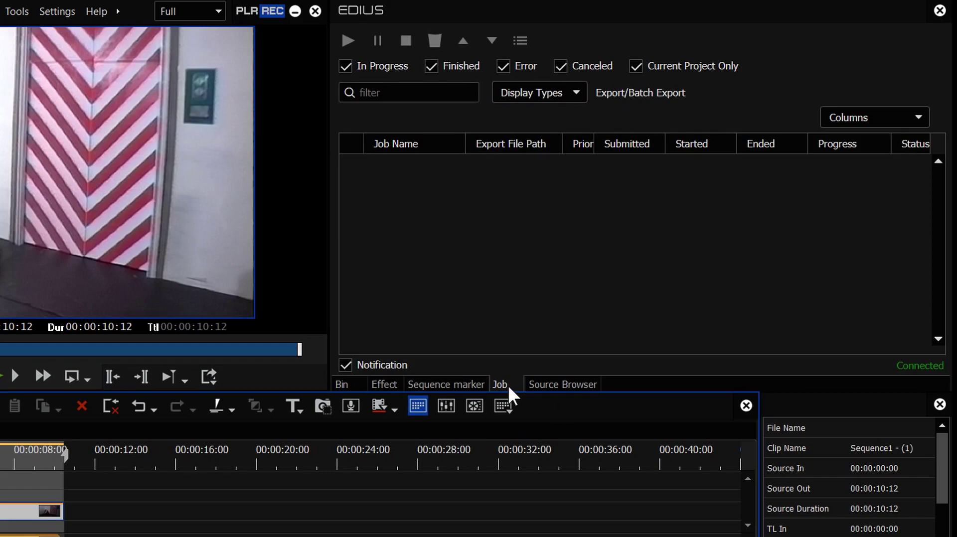
pyautogui.moveTo(508, 385); pyautogui.dragTo(329, 513)
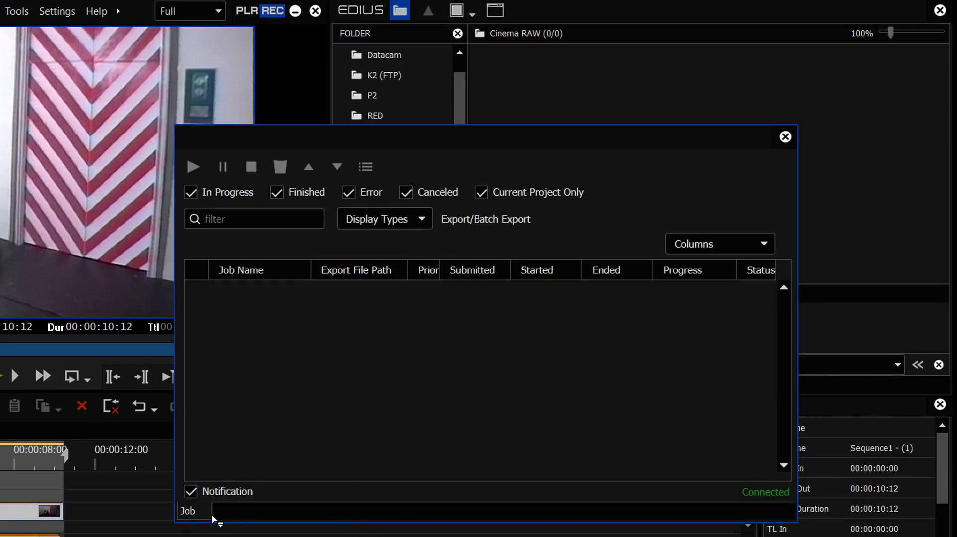
pyautogui.moveTo(210, 512)
pyautogui.mouseDown()
pyautogui.moveTo(599, 375)
pyautogui.moveTo(567, 306)
pyautogui.moveTo(540, 297)
pyautogui.moveTo(522, 366)
pyautogui.moveTo(530, 401)
pyautogui.mouseUp()
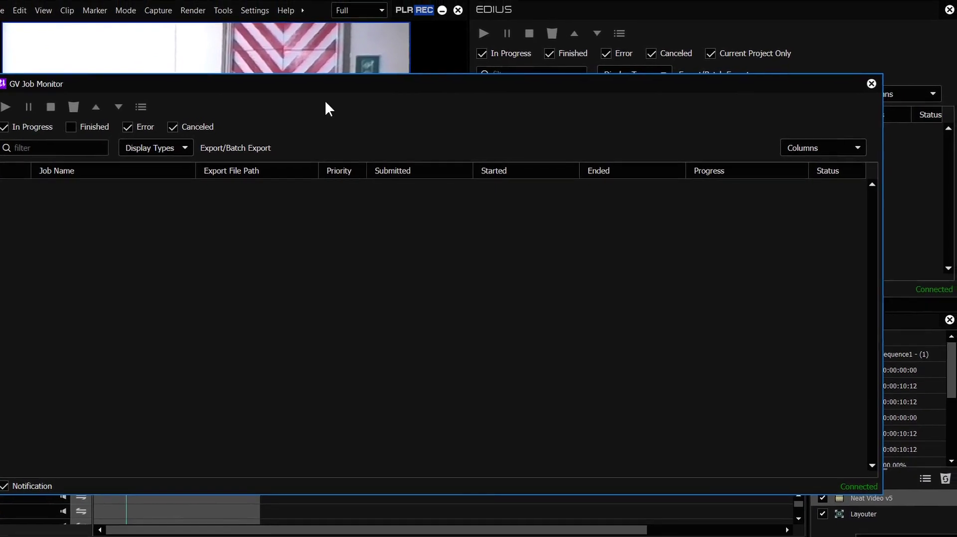
# Move the GV Job Monitor window out of the way and widen the preview window
pyautogui.moveTo(330, 89); pyautogui.dragTo(0, 90)
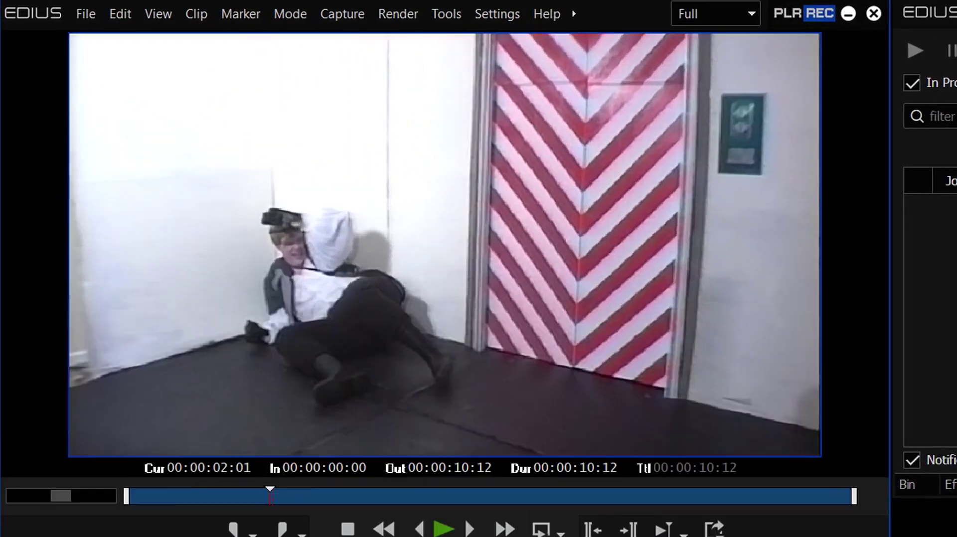
pyautogui.moveTo(890, 536); pyautogui.dragTo(956, 536)
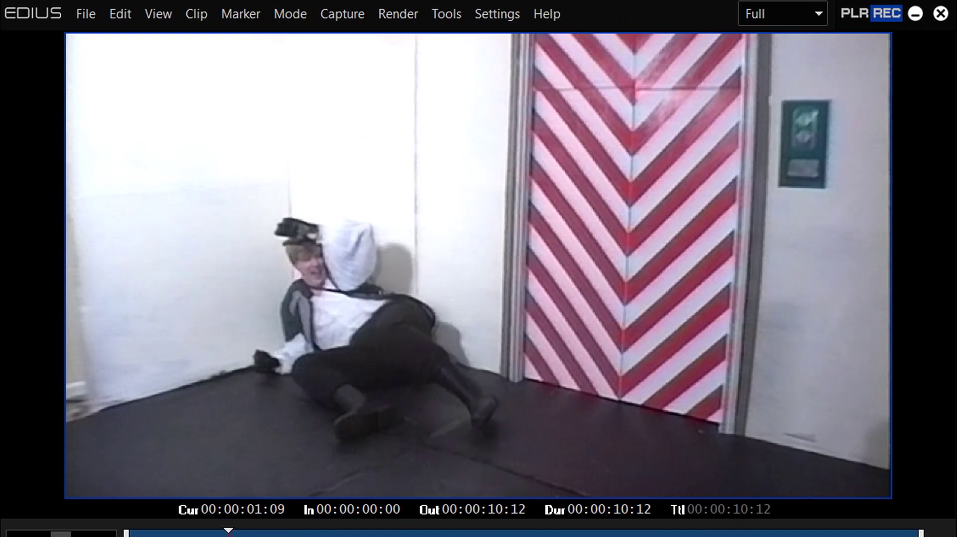
# Play the sequence, scrub back to about 00:00:02:18, and move through single frames in both directions
pyautogui.press('k')
pyautogui.press('l')
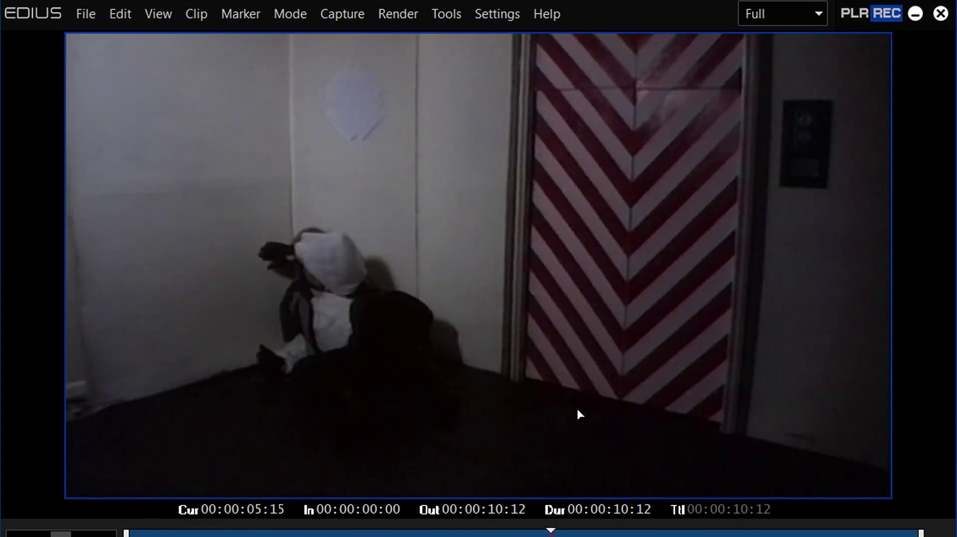
pyautogui.moveTo(359, 533); pyautogui.dragTo(333, 533)
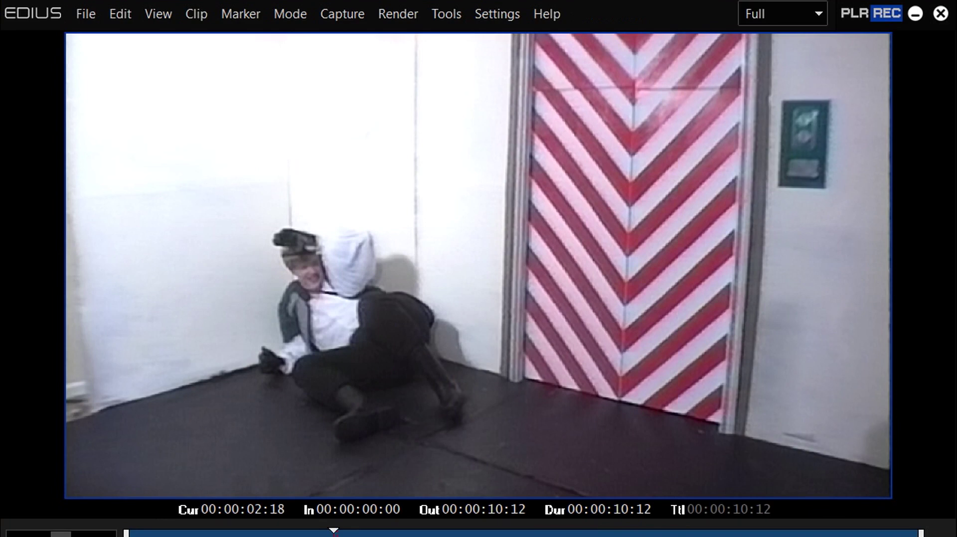
pyautogui.press('Left')
pyautogui.press('Left')
pyautogui.press('Right')
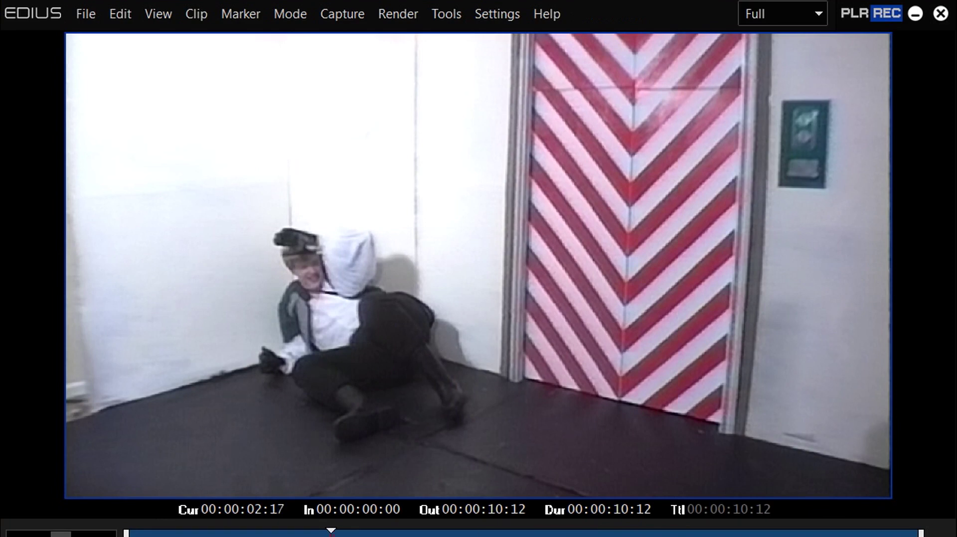
# Play the sequence from its start, pause it, play it in reverse, and stop
pyautogui.press('Home')
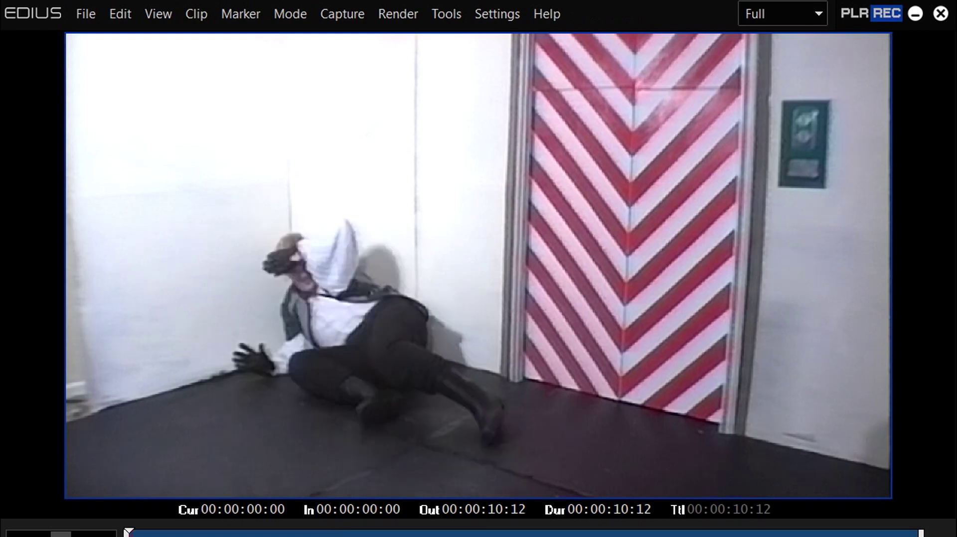
pyautogui.press('space')
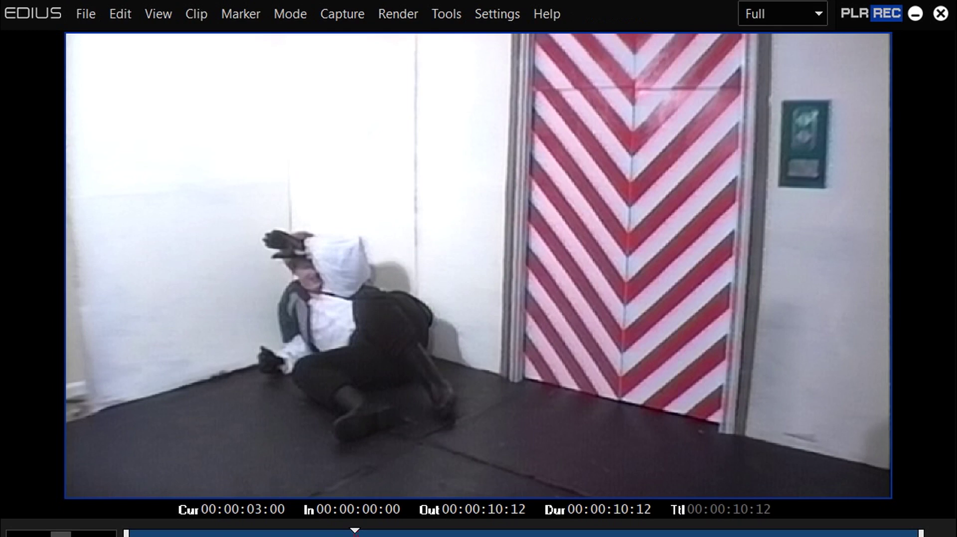
pyautogui.press('j')
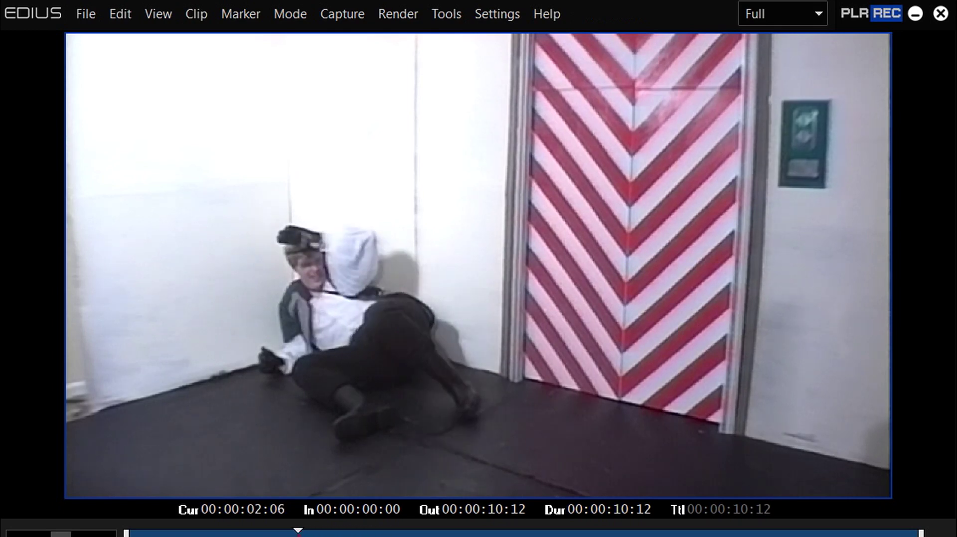
pyautogui.press('k')
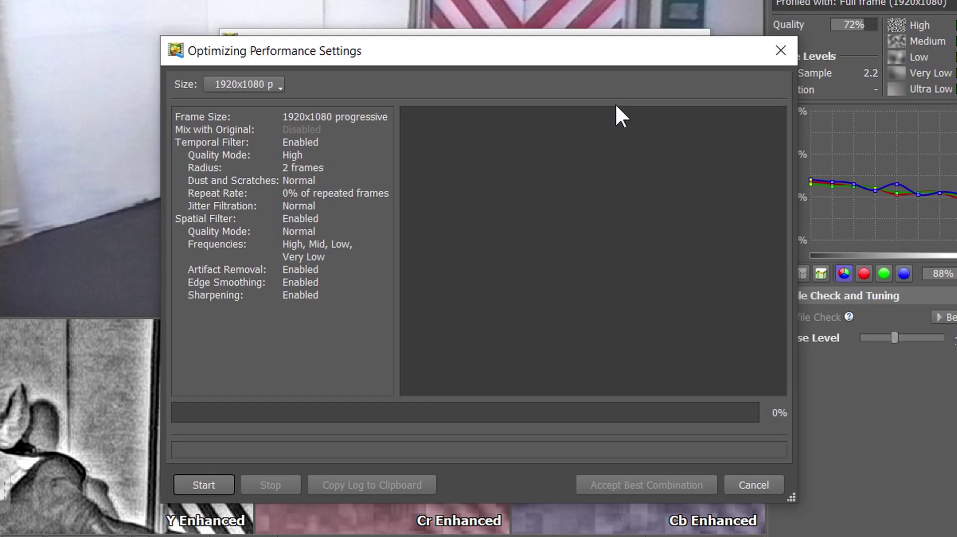
# Start the Neat Video performance optimization for the 1920x1080 progressive frame size
pyautogui.click(201, 482)
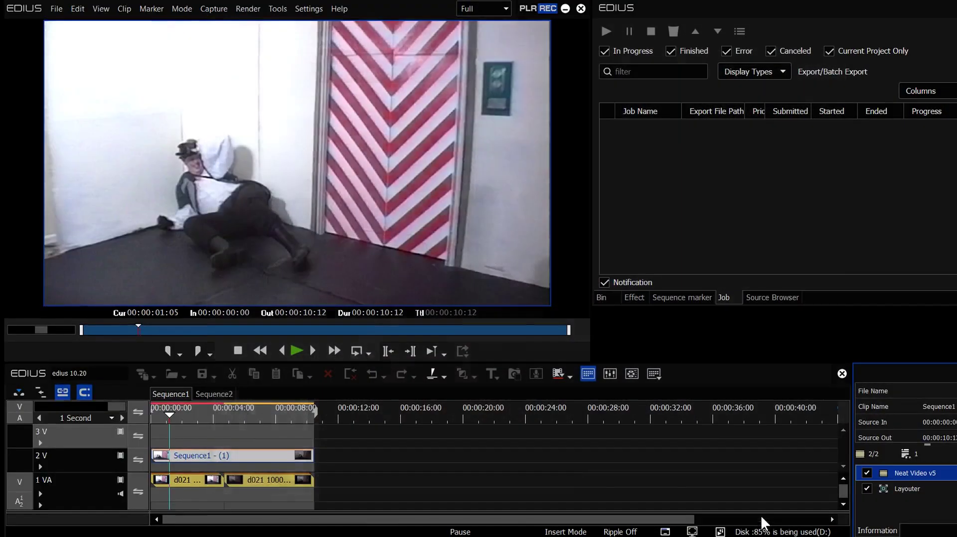
# Play Sequence1 from about 00:00:00:14, stop it, and scrub around the two-second mark to check the playback
pyautogui.moveTo(171, 414); pyautogui.dragTo(157, 414)
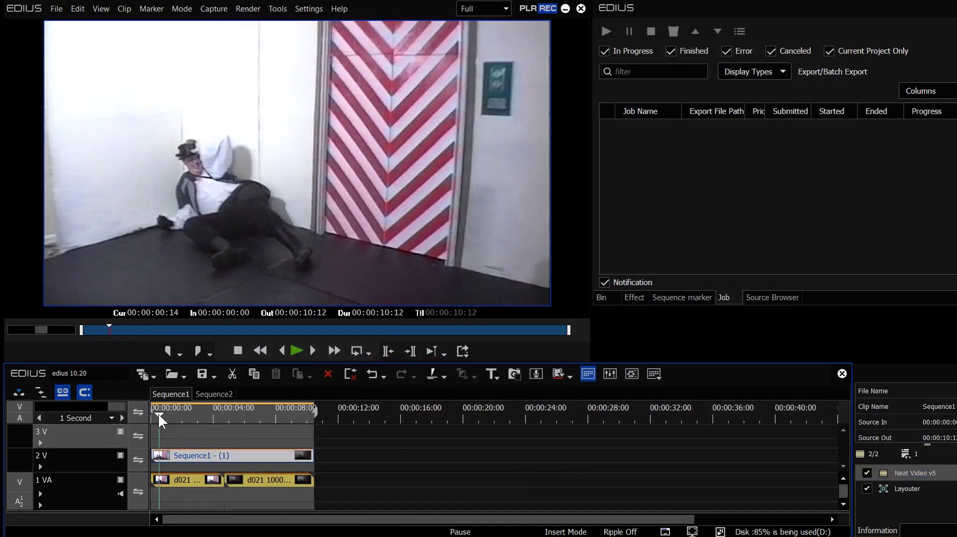
pyautogui.click(296, 351)
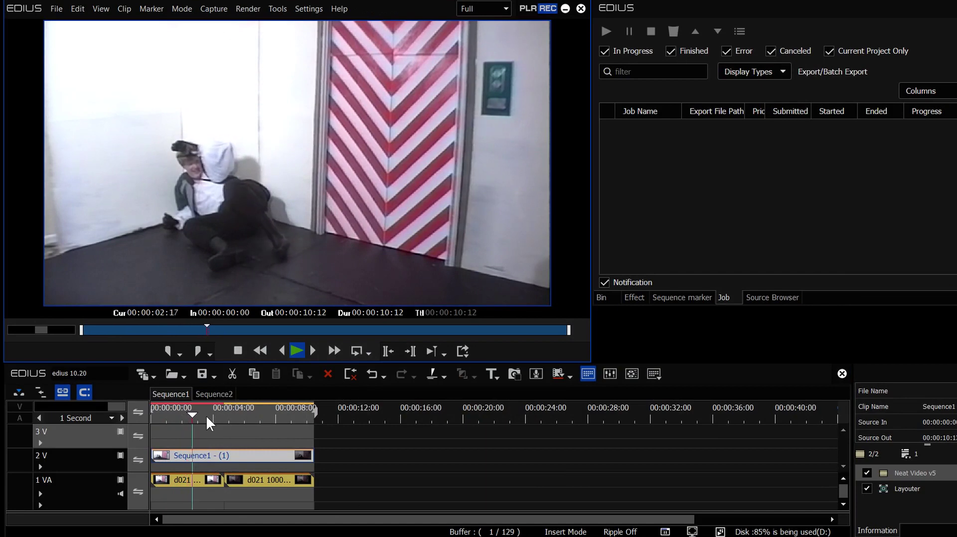
pyautogui.click(238, 351)
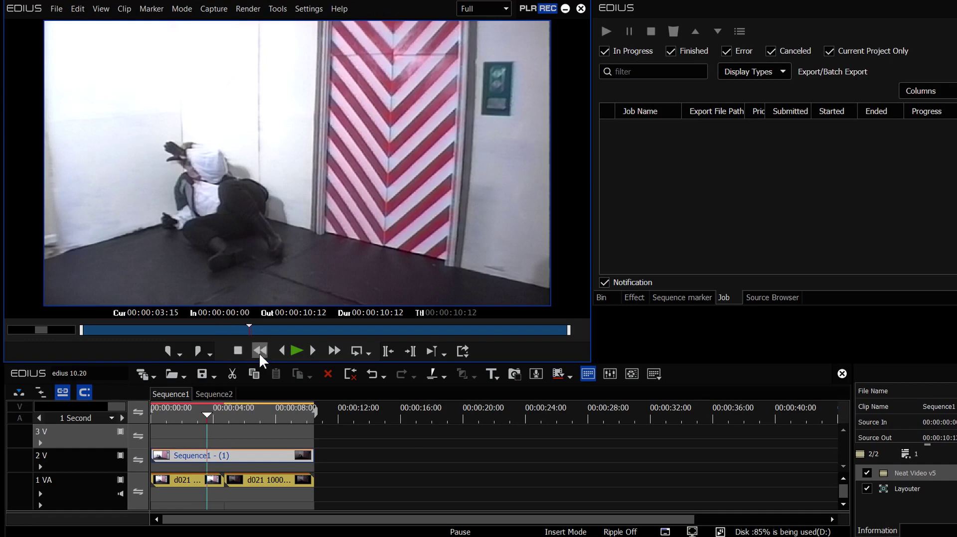
pyautogui.moveTo(219, 408); pyautogui.dragTo(182, 412)
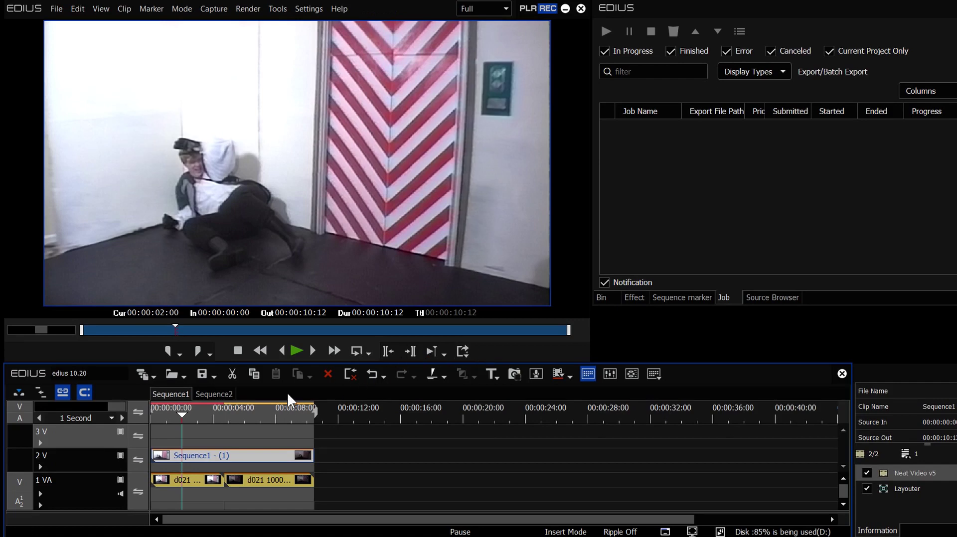
pyautogui.click(195, 415)
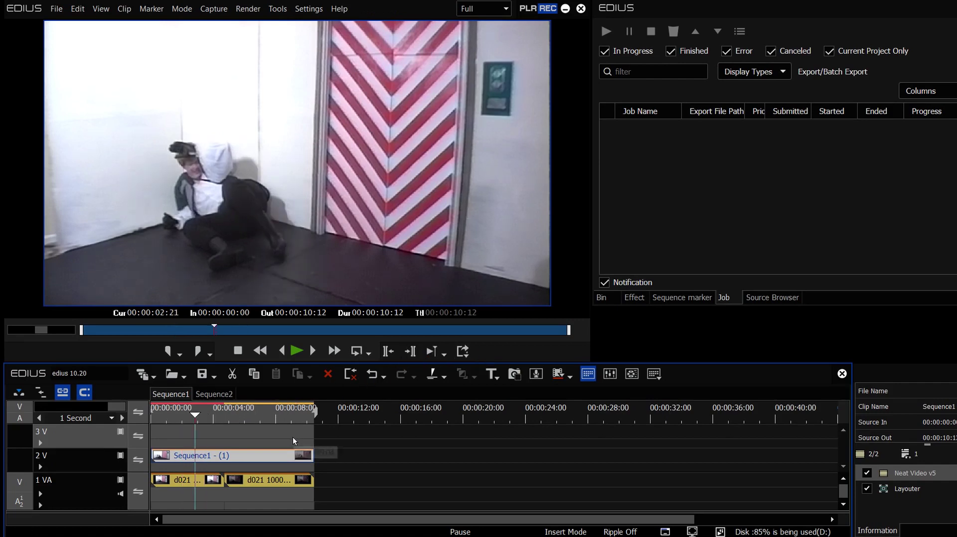
pyautogui.click(189, 419)
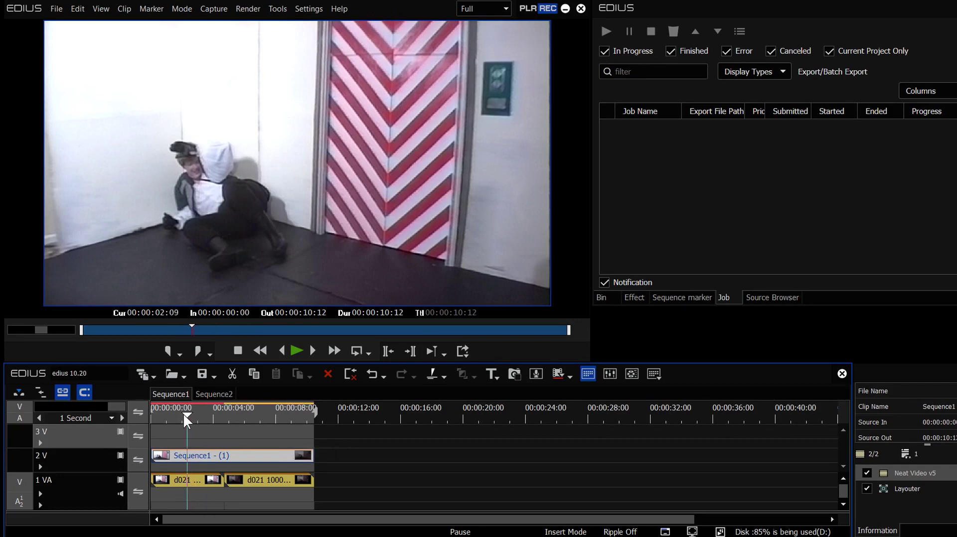
# Save the project, render the Sequence1 clip with Render and Add to Timeline, and scrub along the new clip on track 3 V
pyautogui.hotkey('ctrl', 's')
pyautogui.click(248, 8)
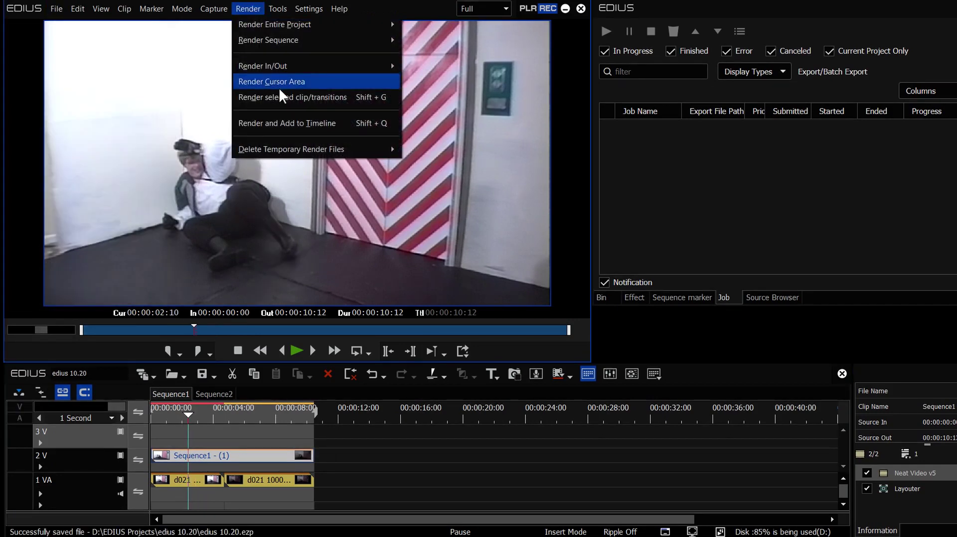
pyautogui.click(277, 123)
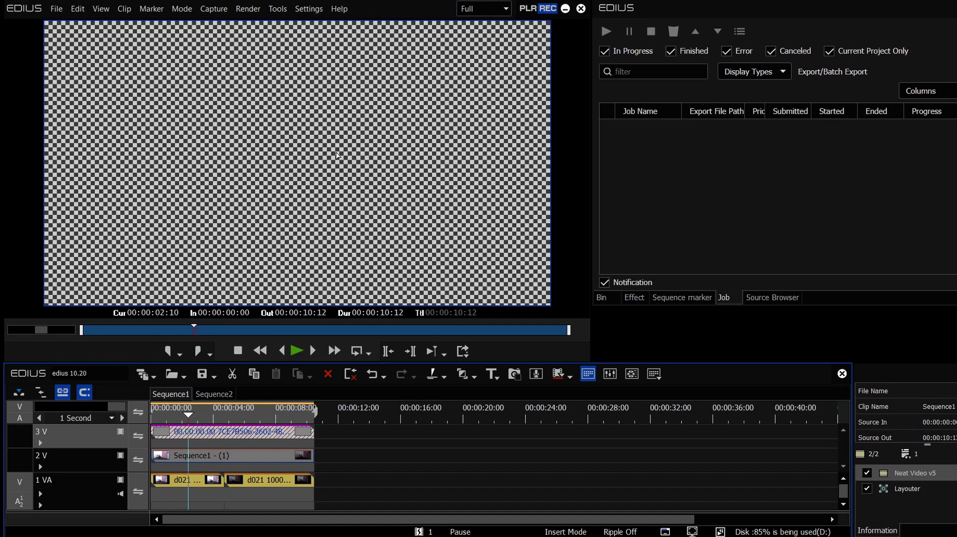
pyautogui.moveTo(197, 414)
pyautogui.mouseDown()
pyautogui.moveTo(236, 414)
pyautogui.moveTo(198, 423)
pyautogui.mouseUp()
pyautogui.moveTo(198, 424)
pyautogui.mouseDown()
pyautogui.moveTo(242, 412)
pyautogui.moveTo(224, 418)
pyautogui.mouseUp()
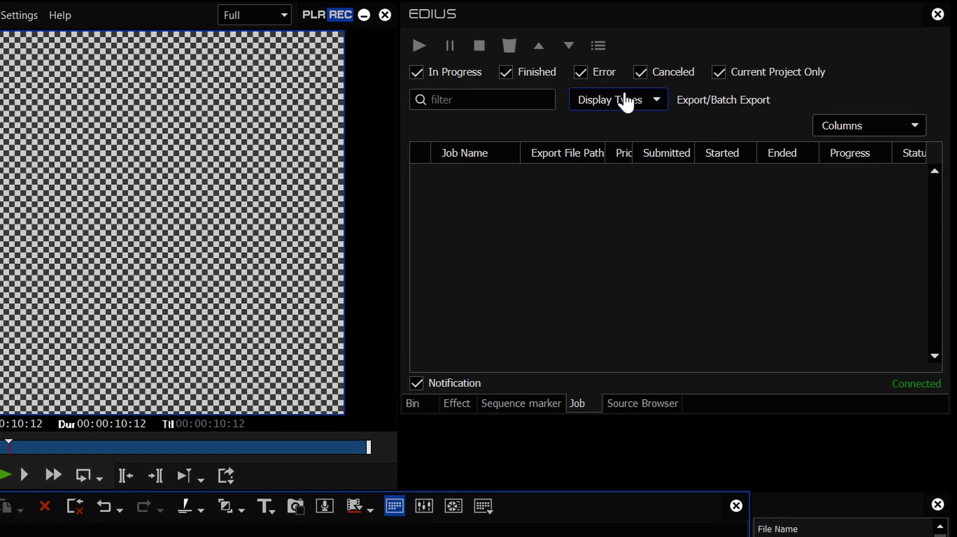
# Add Partial Rendering to the Job palette's display types so background render jobs are listed
pyautogui.click(656, 101)
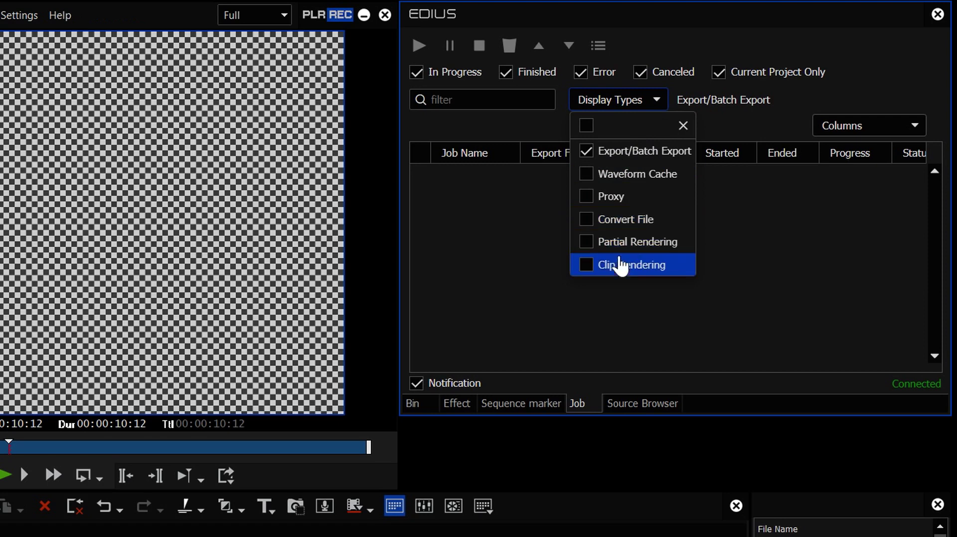
pyautogui.click(587, 243)
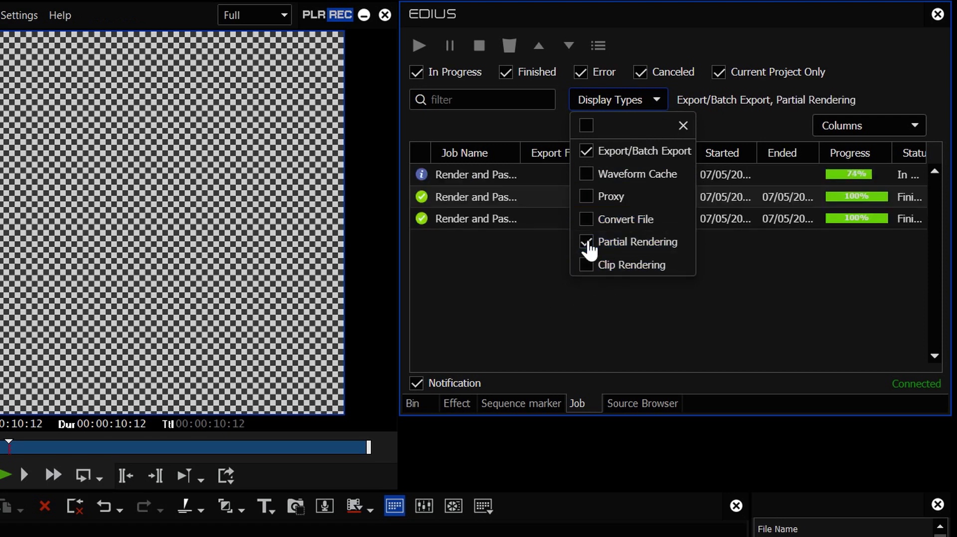
pyautogui.click(506, 331)
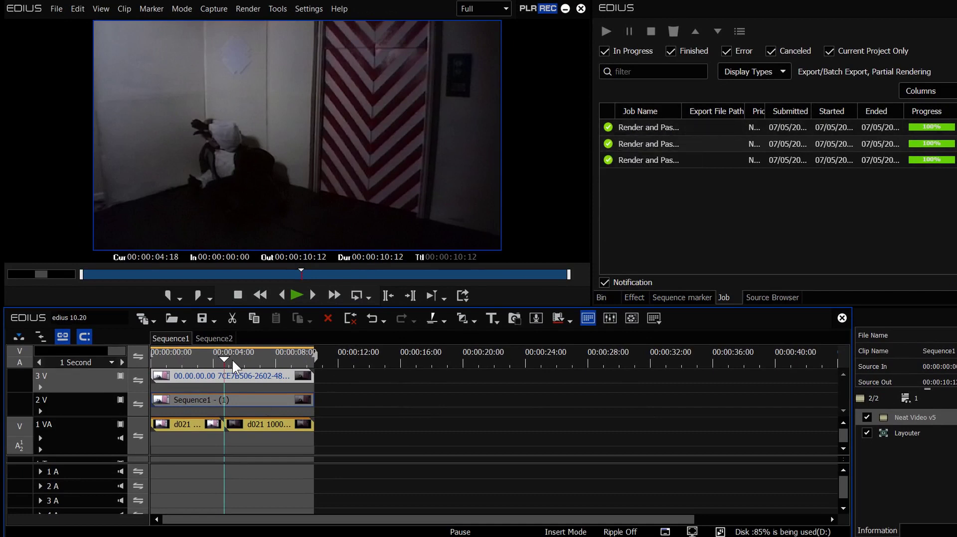
# Scrub and play the rendered clip on track 3 V to check its playback, and look over the render commands
pyautogui.moveTo(232, 359); pyautogui.dragTo(163, 359)
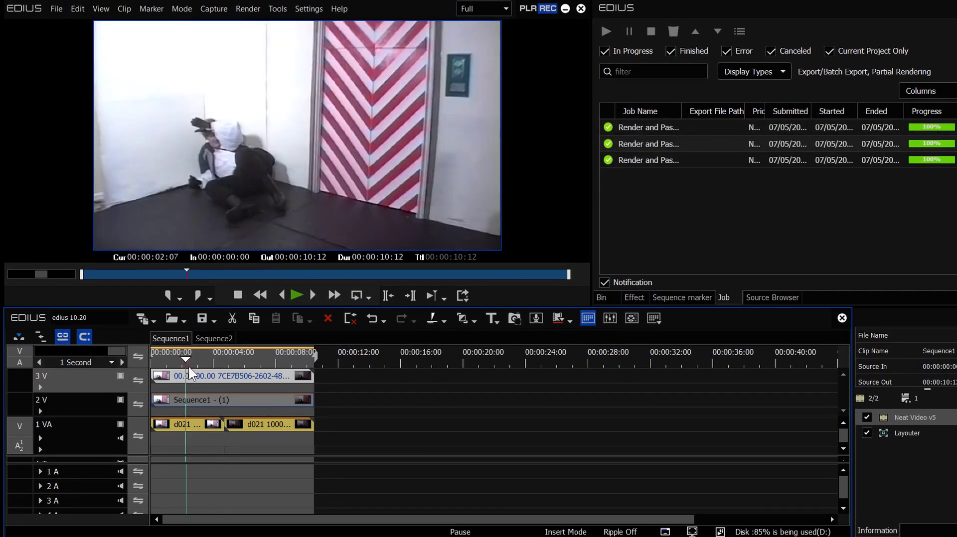
pyautogui.click(293, 293)
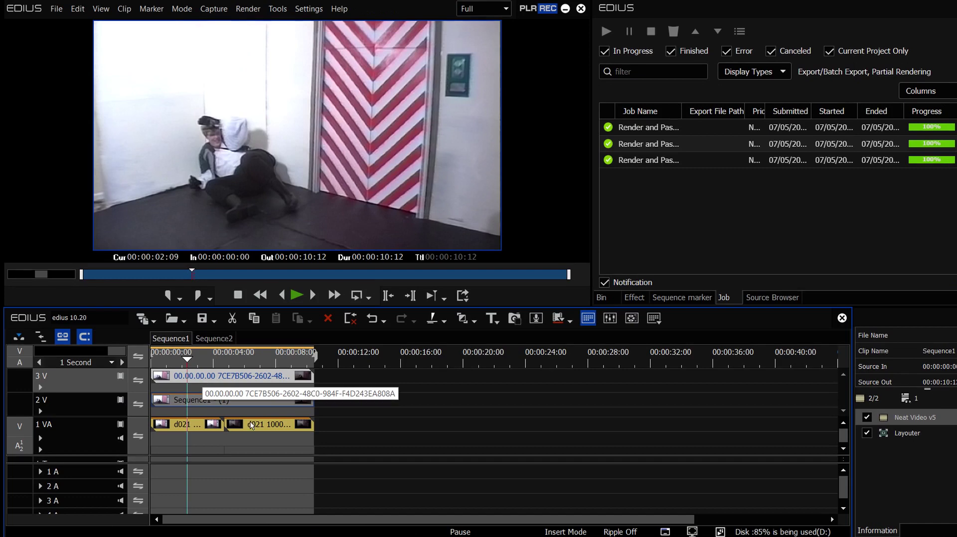
pyautogui.click(249, 9)
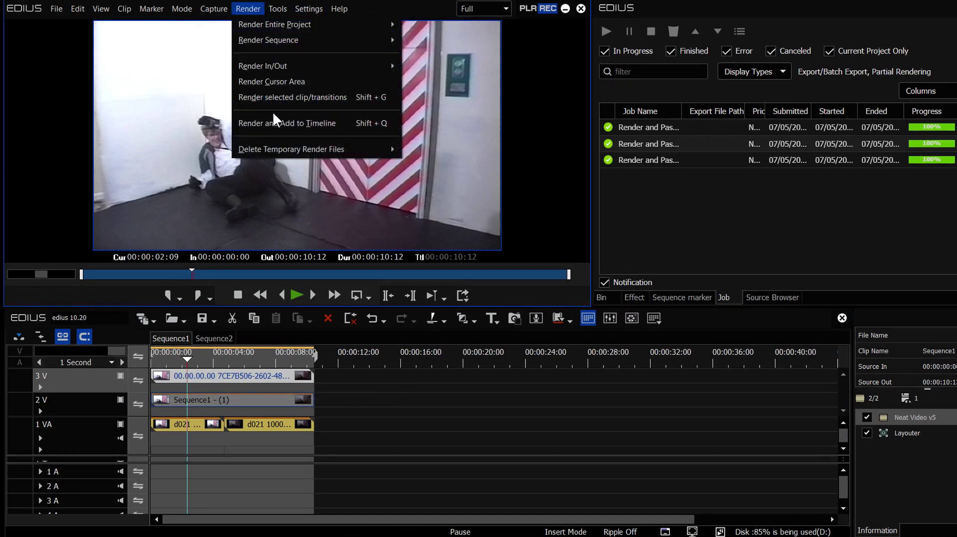
pyautogui.moveTo(187, 360)
pyautogui.mouseDown()
pyautogui.moveTo(229, 357)
pyautogui.moveTo(211, 367)
pyautogui.moveTo(180, 360)
pyautogui.mouseUp()
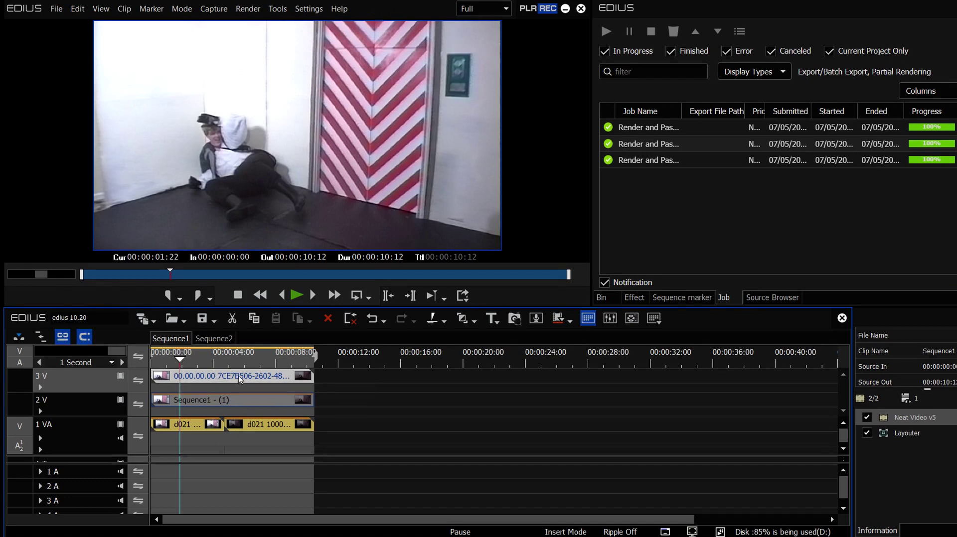
# Check the render format in the current project's settings and close them without making changes
pyautogui.click(314, 7)
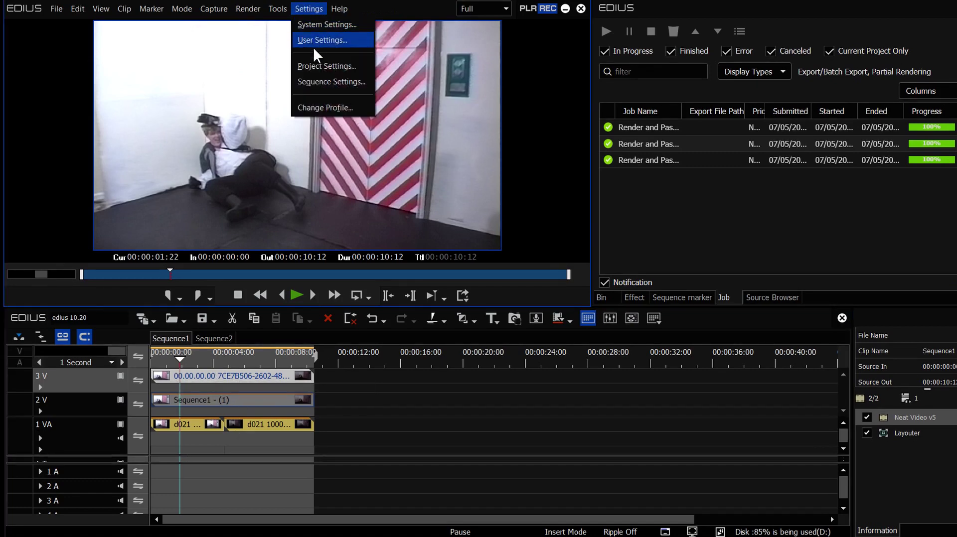
pyautogui.click(313, 61)
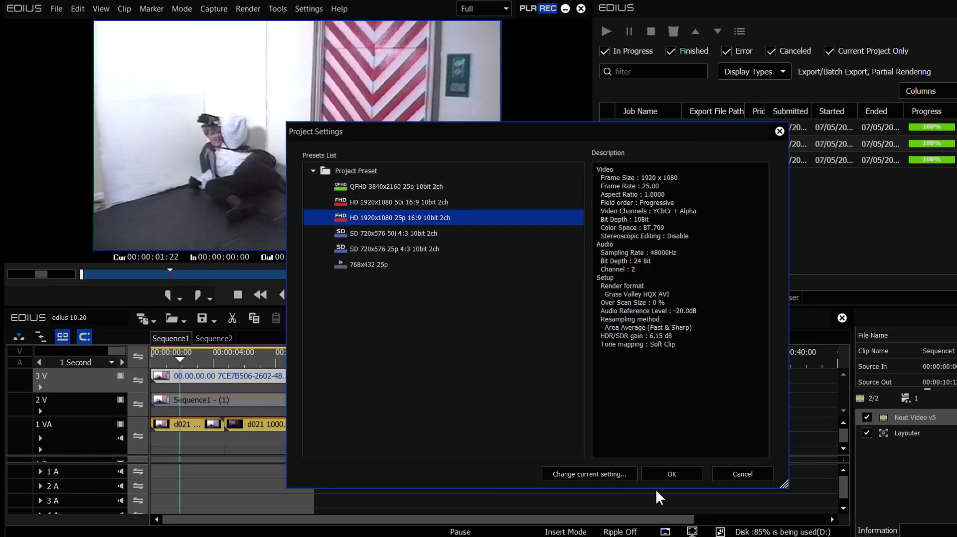
pyautogui.click(605, 473)
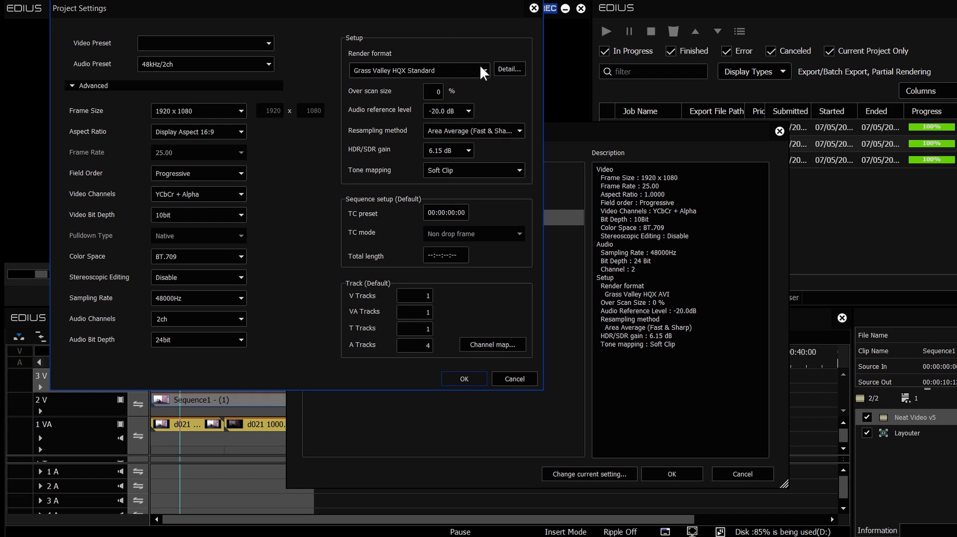
pyautogui.click(508, 378)
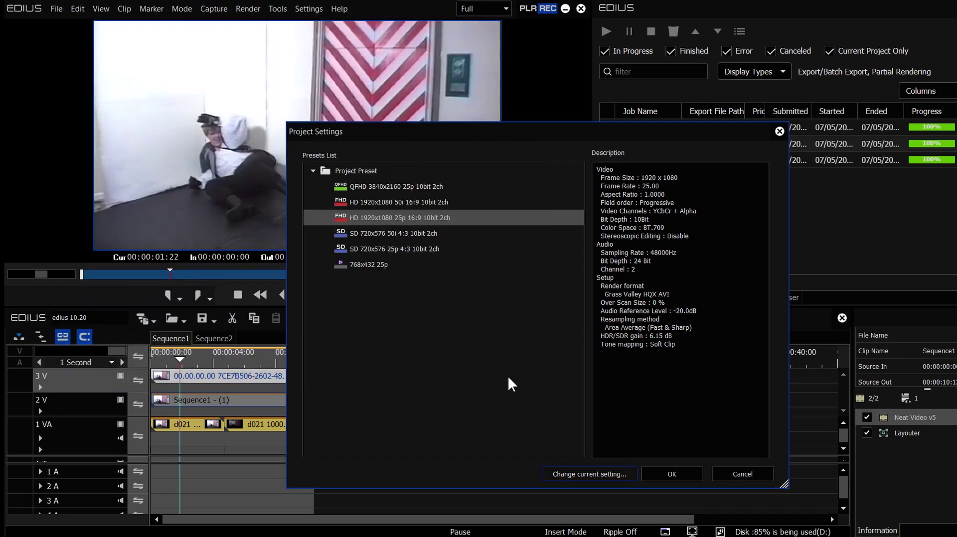
pyautogui.click(726, 478)
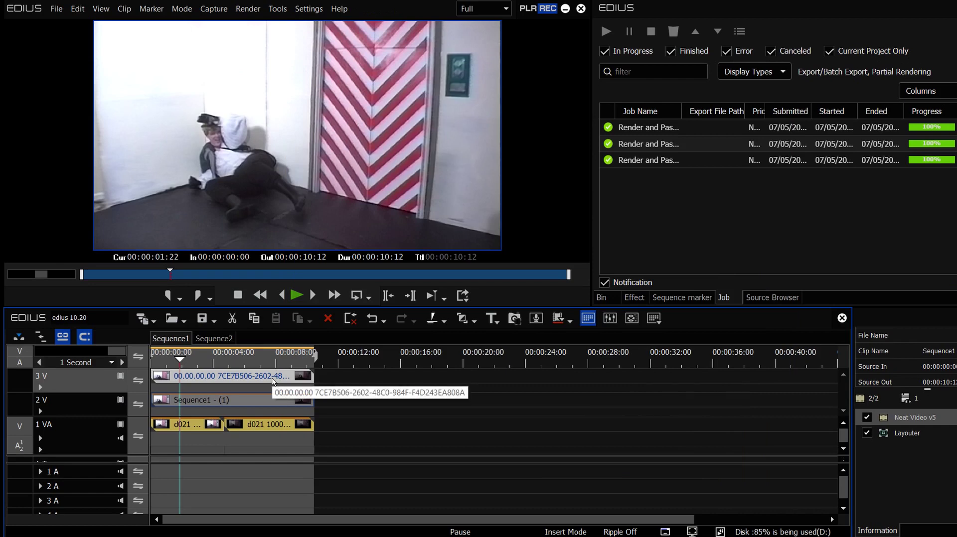
# Add the rendered clip on track 3 V to the bin and open its file location in Explorer
pyautogui.rightClick(261, 376)
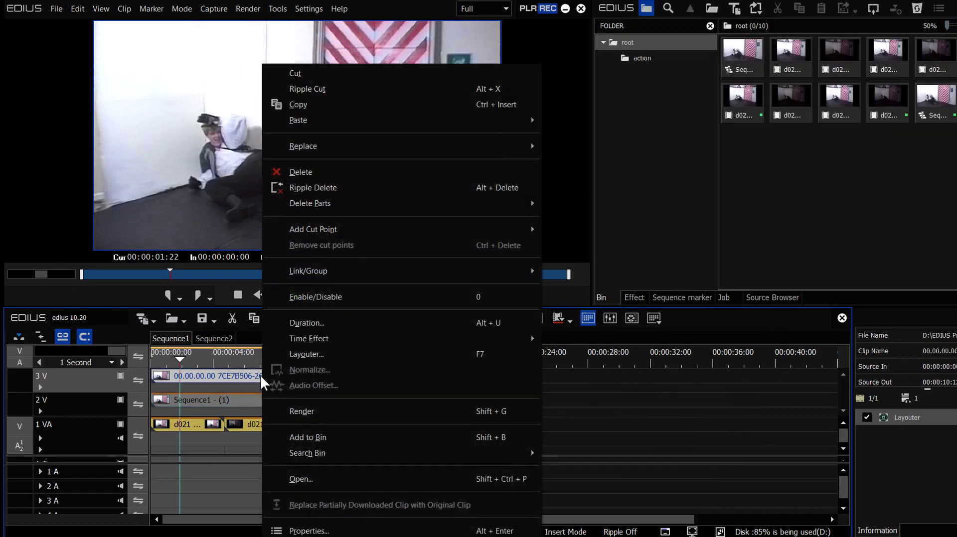
pyautogui.click(282, 436)
pyautogui.rightClick(742, 150)
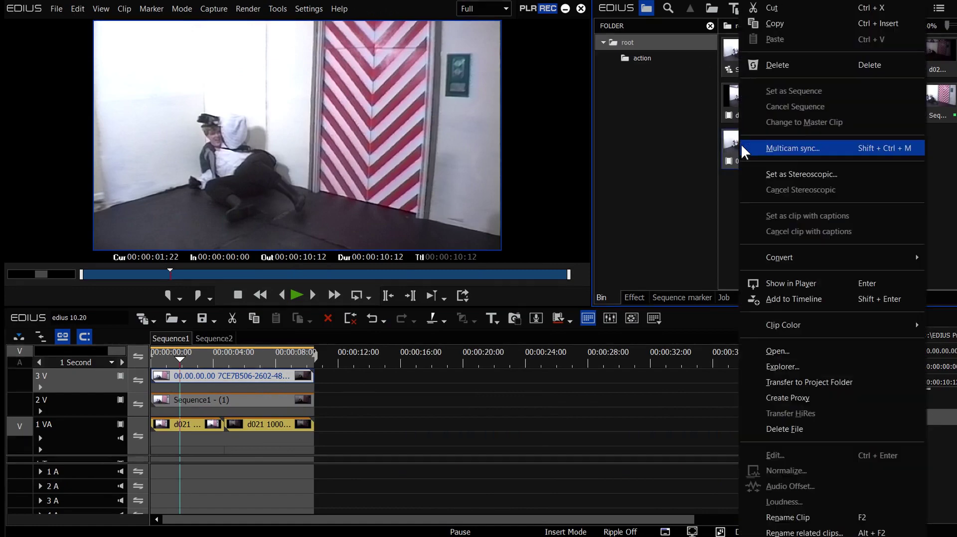
pyautogui.click(722, 373)
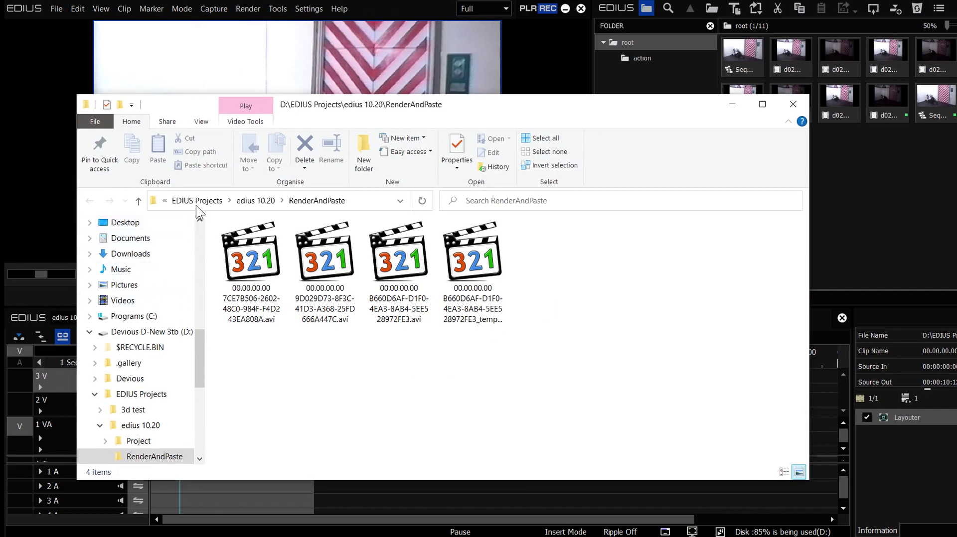
# Look through the edius 10.20 project folder and its RenderAndPaste subfolder, and move the Sequence1 playhead to 00:00:03:00
pyautogui.click(261, 203)
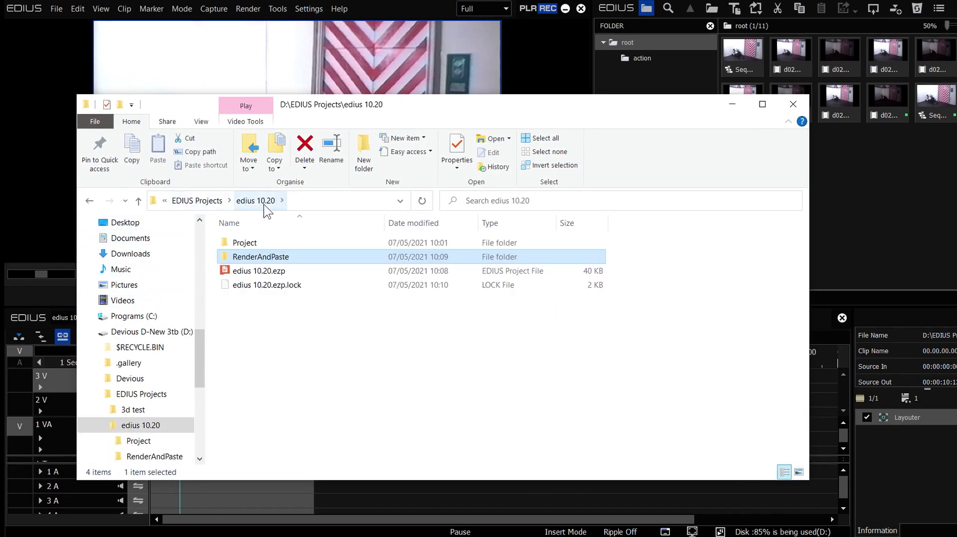
pyautogui.doubleClick(278, 258)
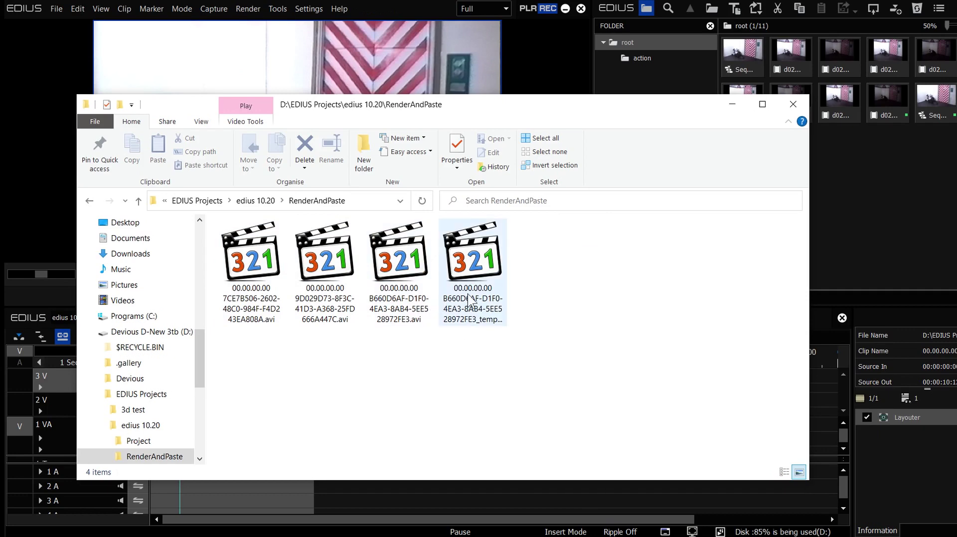
pyautogui.moveTo(389, 108); pyautogui.dragTo(638, 83)
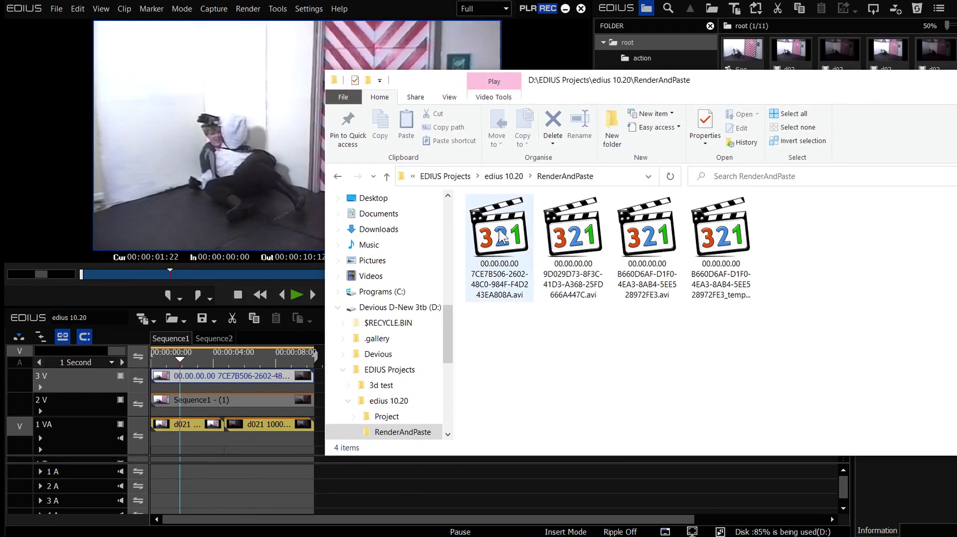
pyautogui.click(214, 348)
pyautogui.moveTo(214, 349)
pyautogui.mouseDown()
pyautogui.moveTo(201, 355)
pyautogui.moveTo(207, 361)
pyautogui.mouseUp()
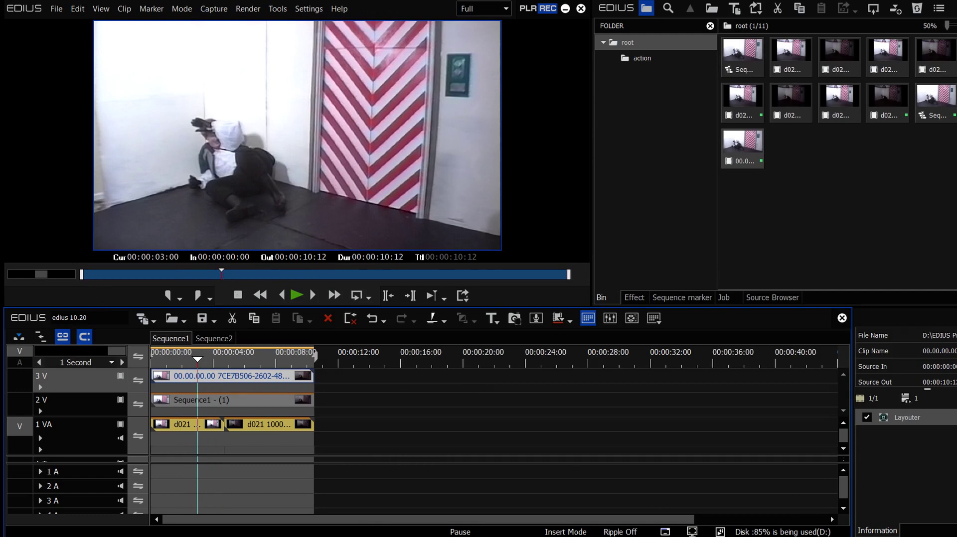
# Open GV Job Monitor, include Finished jobs, and show all display types to examine the job list
pyautogui.moveTo(674, 80); pyautogui.dragTo(593, 60)
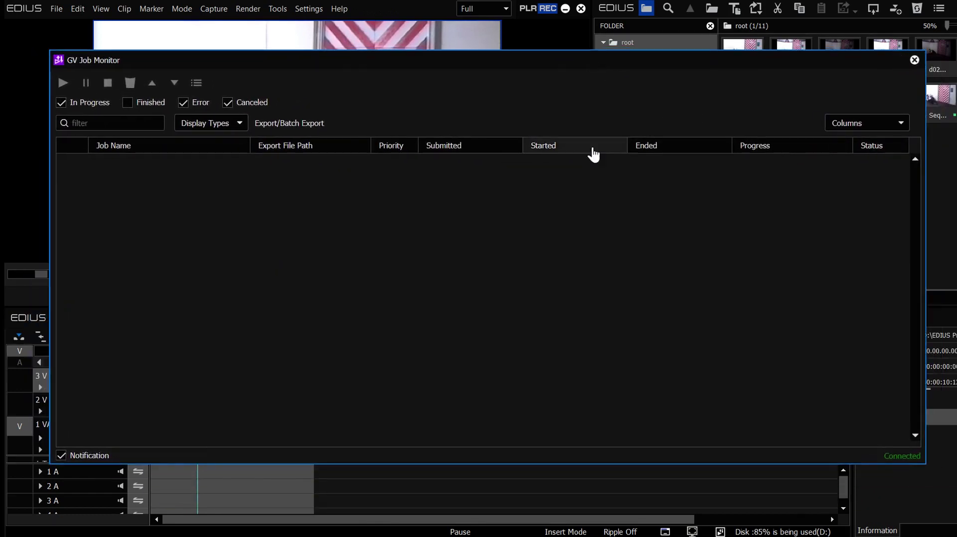
pyautogui.moveTo(345, 57); pyautogui.dragTo(339, 107)
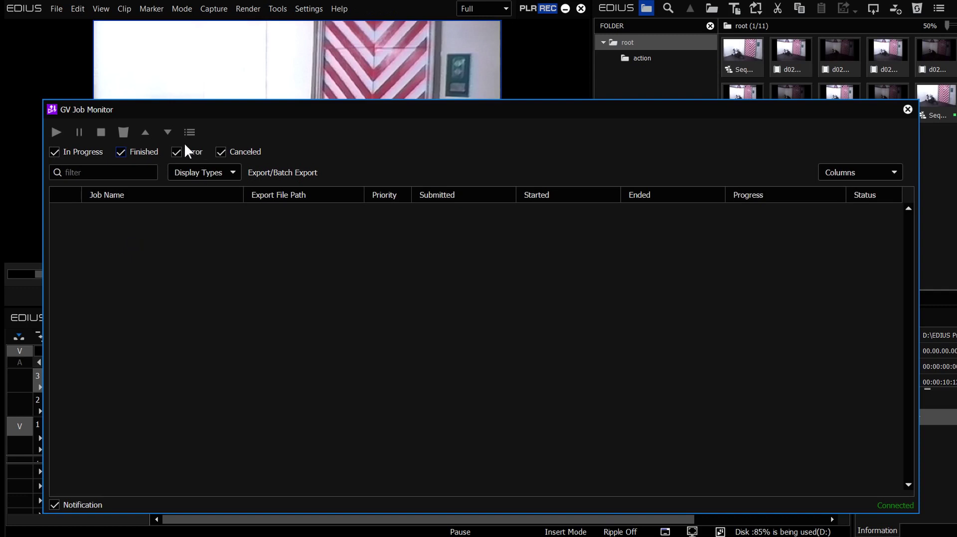
pyautogui.click(234, 174)
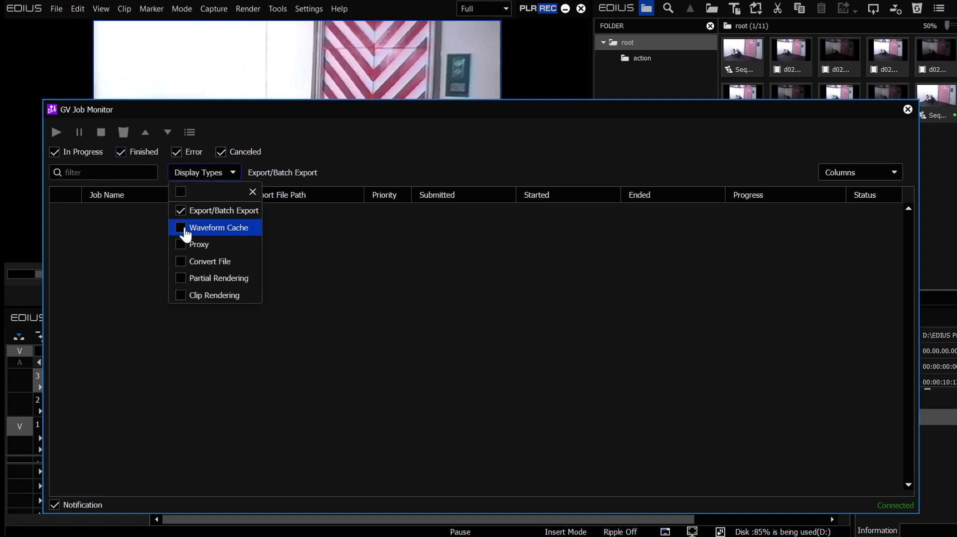
pyautogui.click(182, 195)
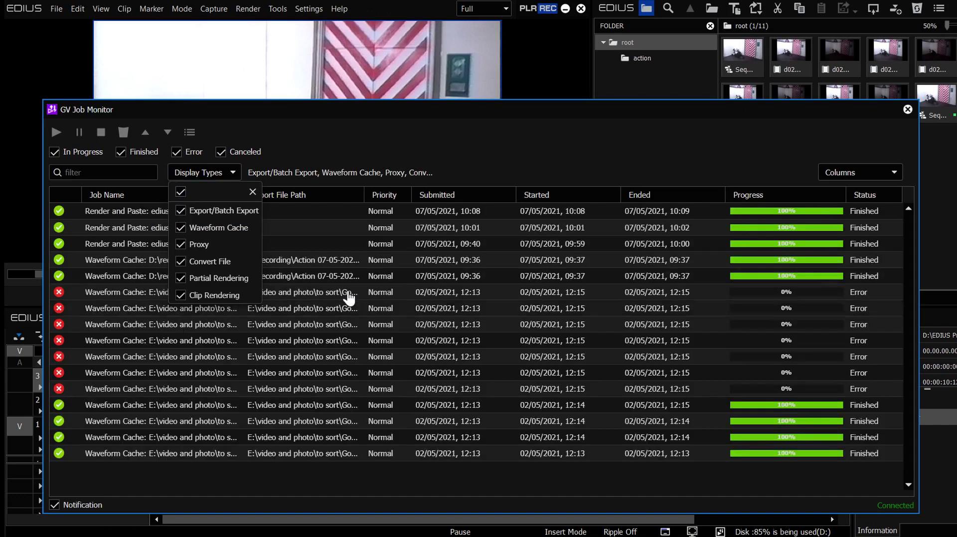
pyautogui.click(342, 228)
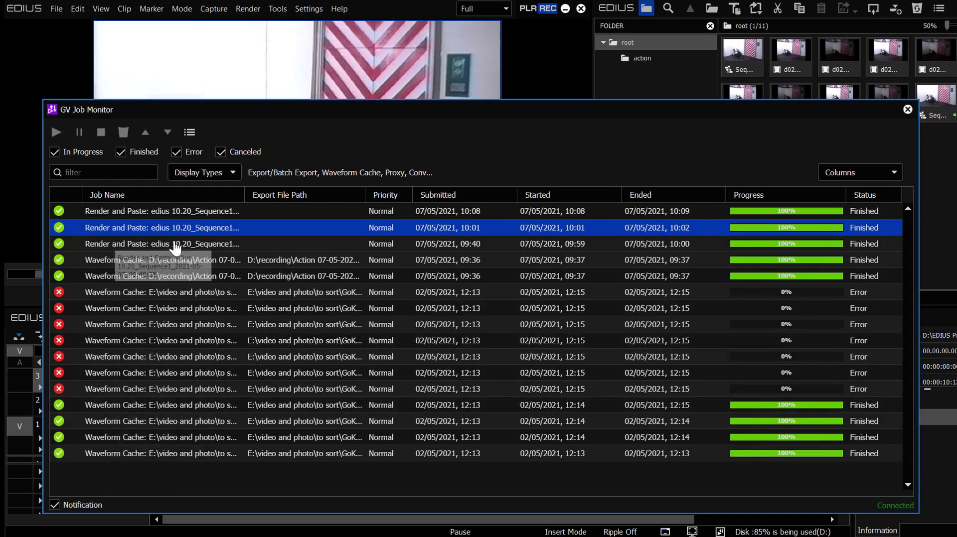
# Hide Clip Rendering, Partial Rendering, Convert File, Proxy and Waveform Cache jobs in GV Job Monitor, leaving Export/Batch Export
pyautogui.click(229, 176)
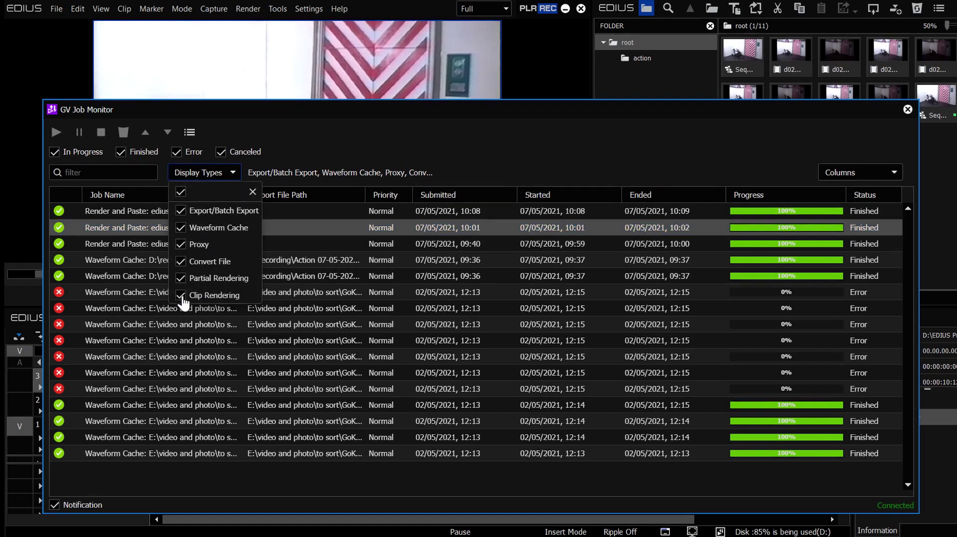
pyautogui.click(180, 296)
pyautogui.click(181, 279)
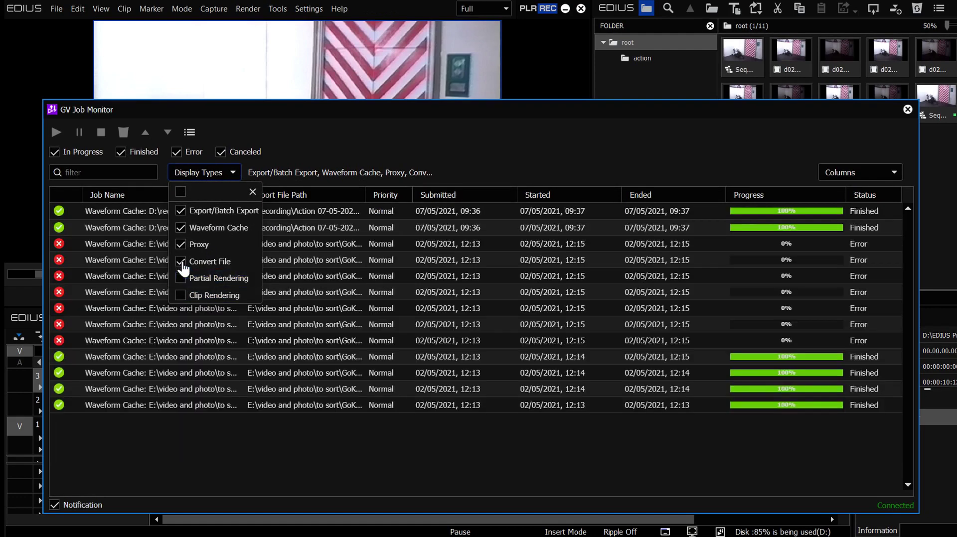
pyautogui.click(181, 261)
pyautogui.click(181, 244)
pyautogui.click(180, 228)
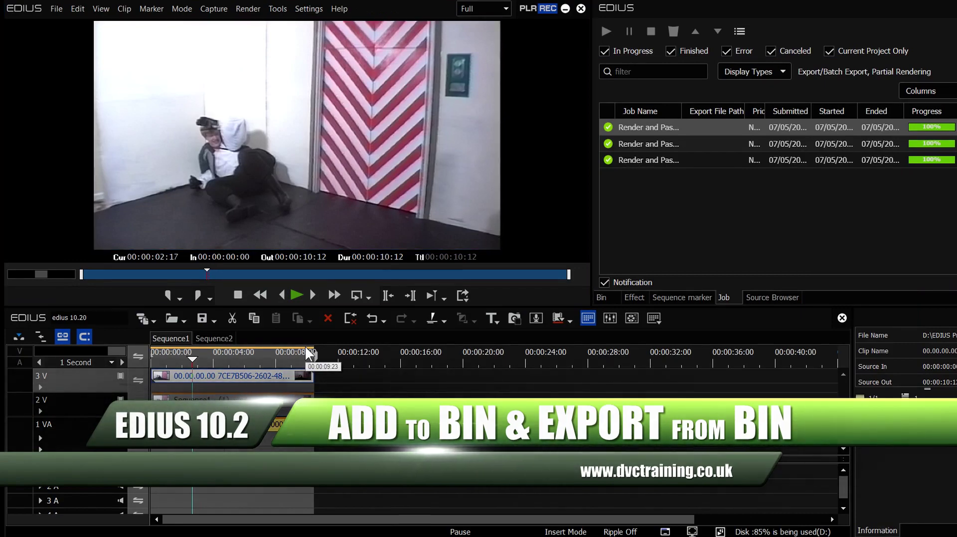
# Start a file export of Sequence1 with the Grass Valley HQX Fine preset and Add to Bin enabled
pyautogui.press('F11')
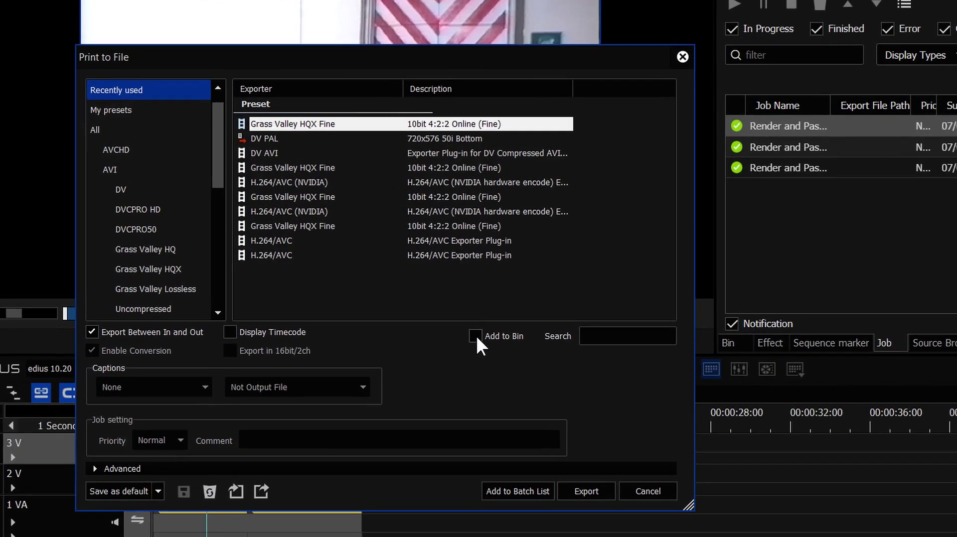
pyautogui.click(476, 336)
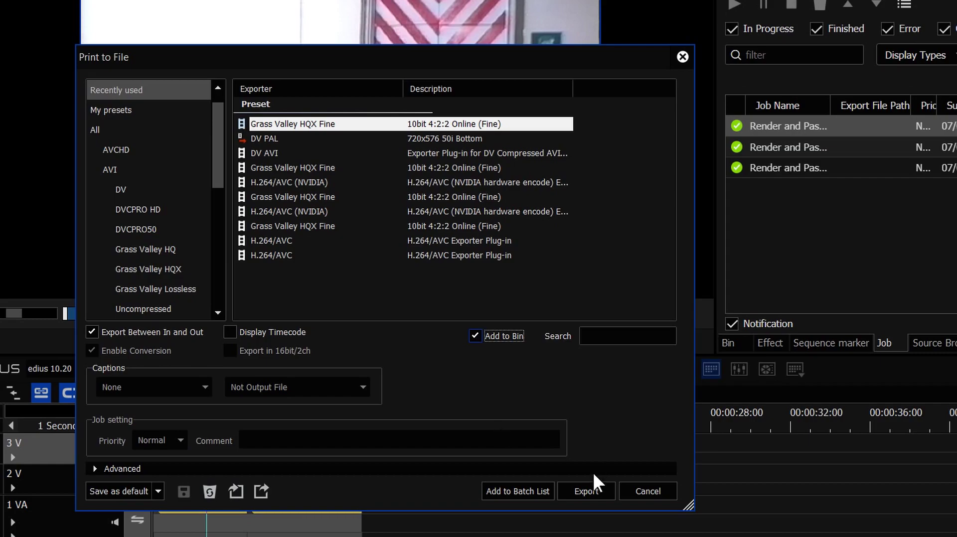
pyautogui.click(598, 489)
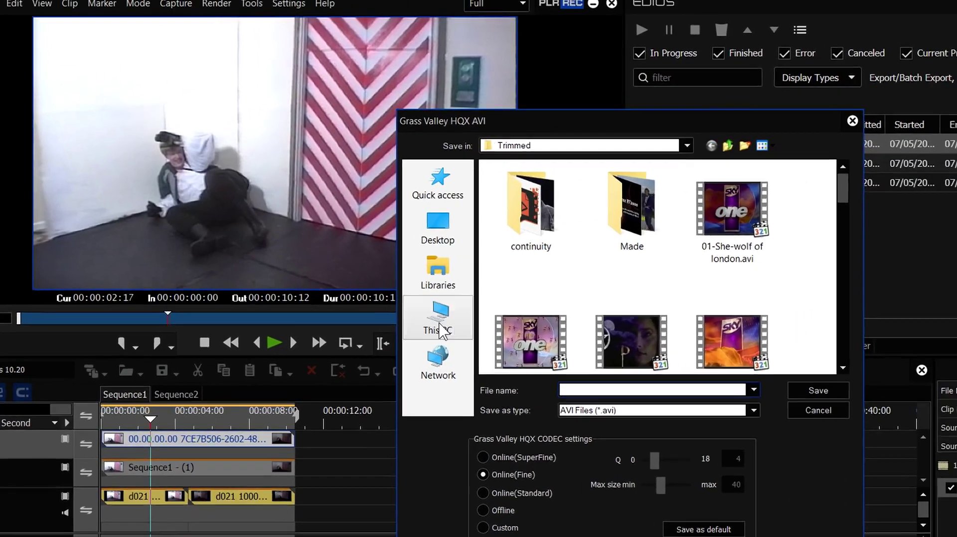
# Save the export as export01 in the edius 10.20 project folder
pyautogui.doubleClick(636, 302)
pyautogui.doubleClick(486, 225)
pyautogui.doubleClick(479, 206)
pyautogui.write('record')
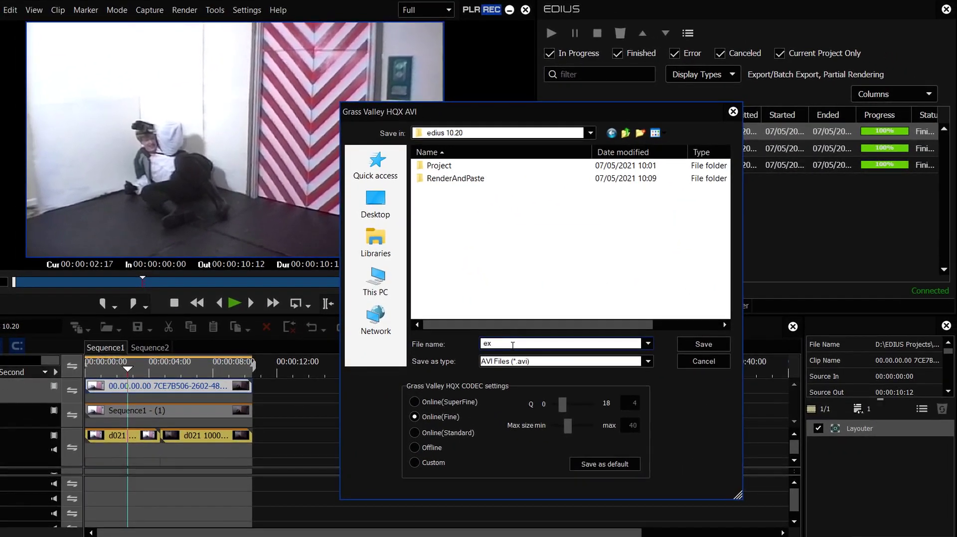
pyautogui.press('Return')
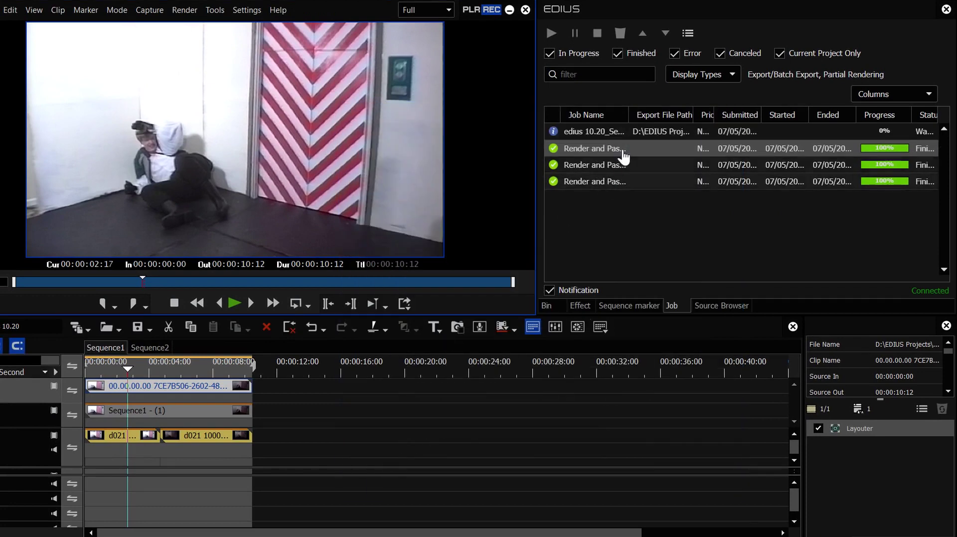
# Check the Sequence1 export job in GV Job Monitor and open the exported clip from the bin in the player
pyautogui.doubleClick(577, 133)
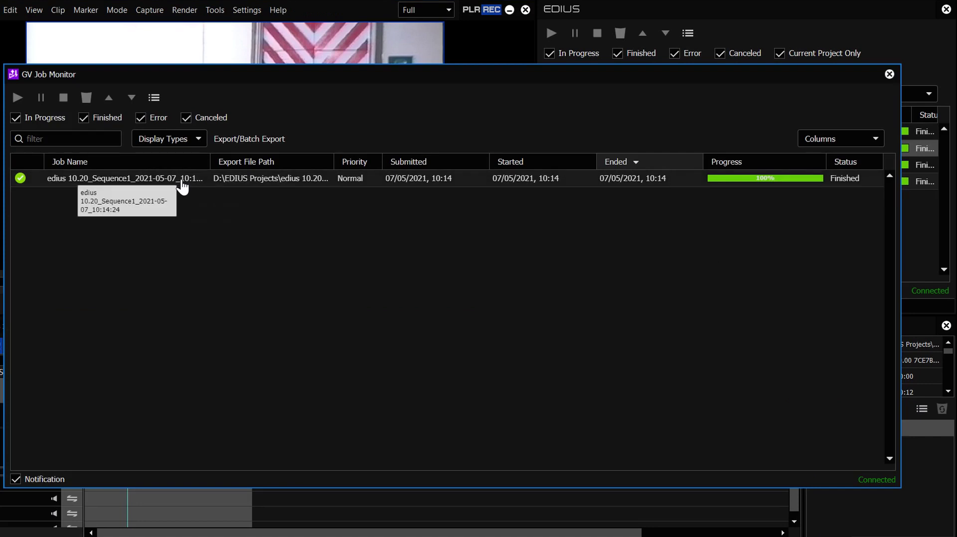
pyautogui.rightClick(155, 179)
pyautogui.click(178, 185)
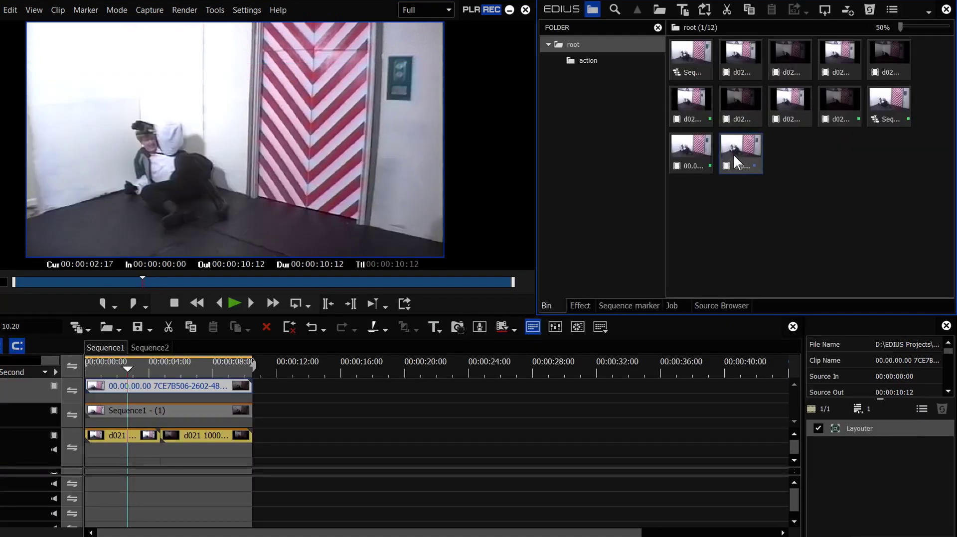
pyautogui.doubleClick(752, 152)
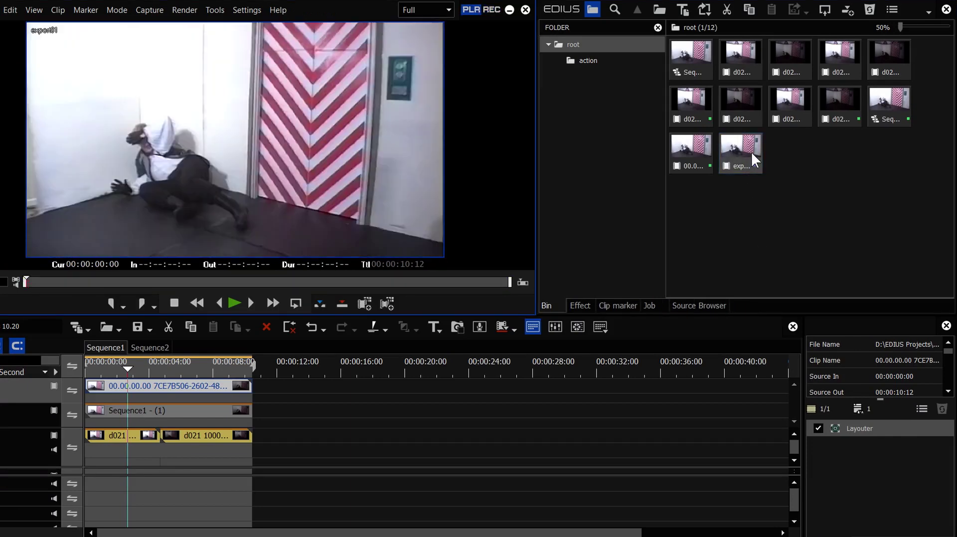
# Review the Add to Bin option in the file export settings and cancel without exporting
pyautogui.click(389, 304)
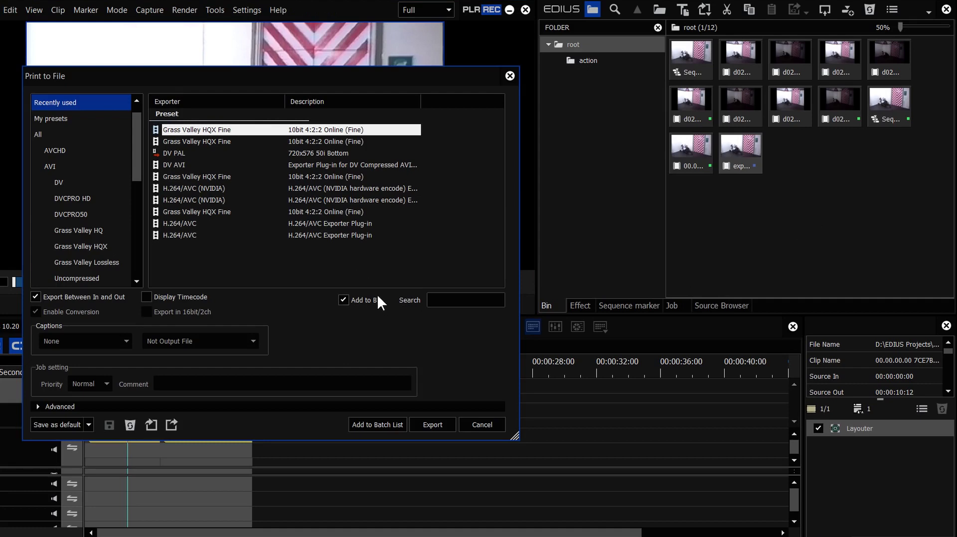
pyautogui.click(344, 300)
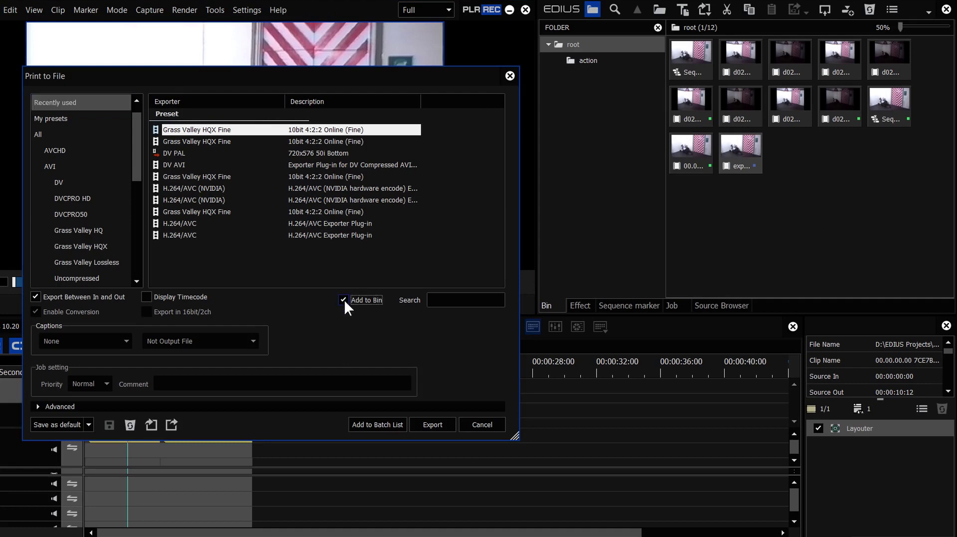
pyautogui.click(489, 424)
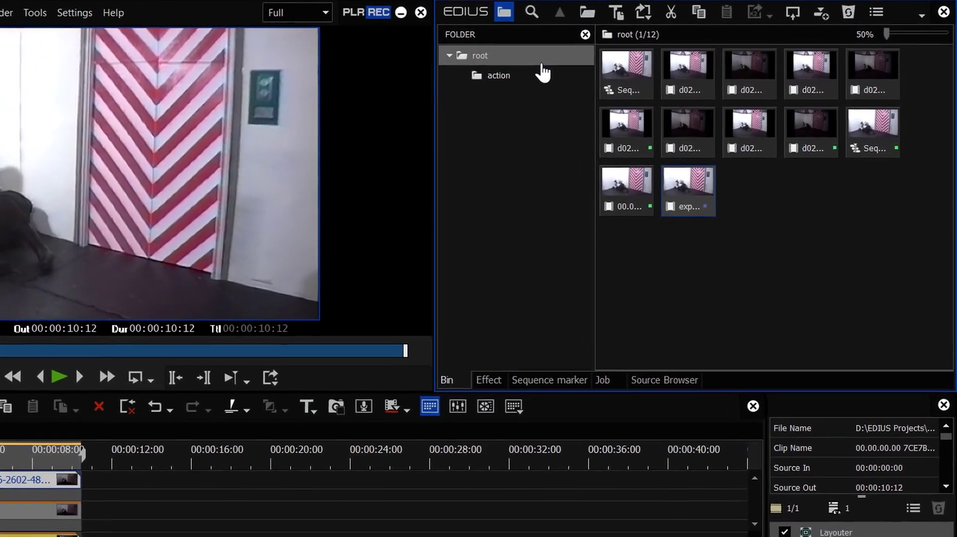
# Narrow the bin's folder pane and start a file conversion of the three d02 clips in the second row
pyautogui.click(623, 52)
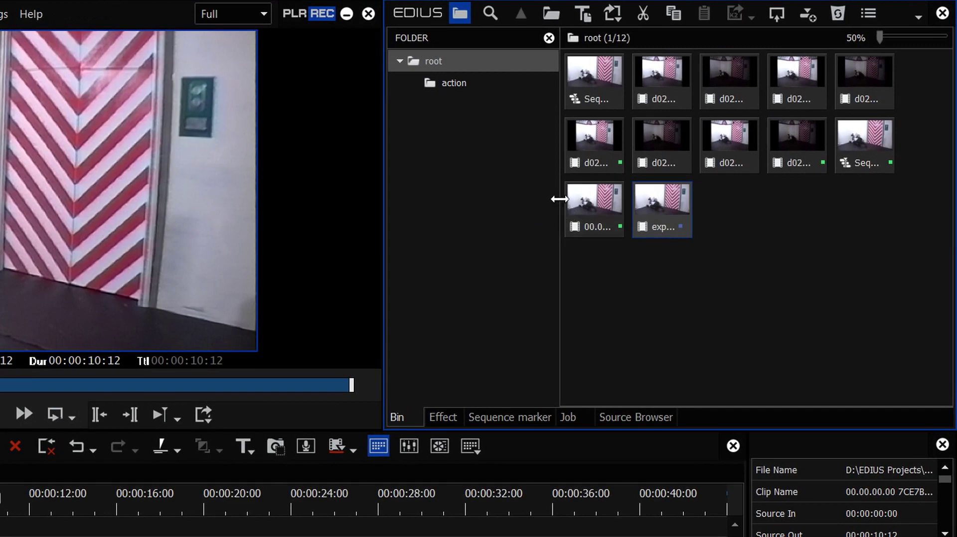
pyautogui.moveTo(555, 198); pyautogui.dragTo(472, 203)
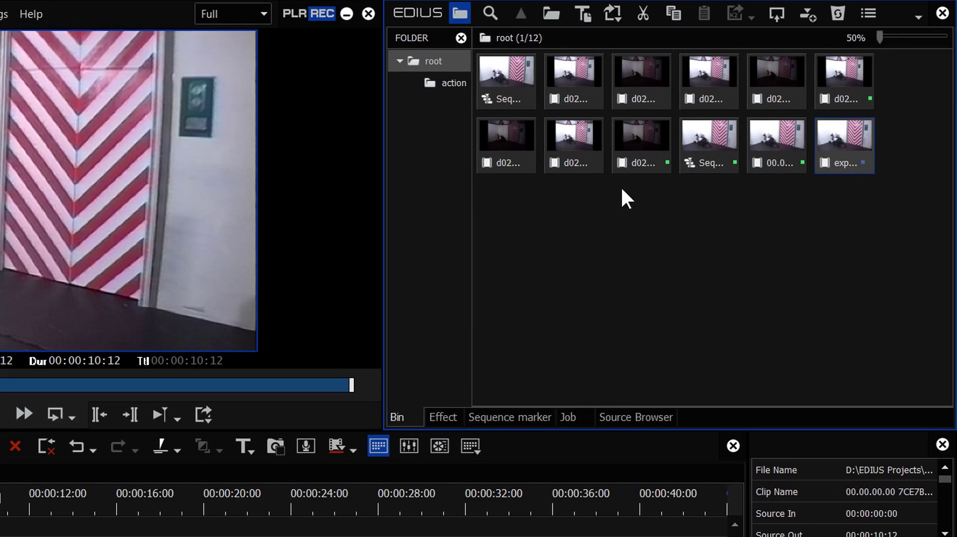
pyautogui.moveTo(620, 186); pyautogui.dragTo(508, 150)
pyautogui.moveTo(648, 222); pyautogui.dragTo(505, 141)
pyautogui.rightClick(512, 133)
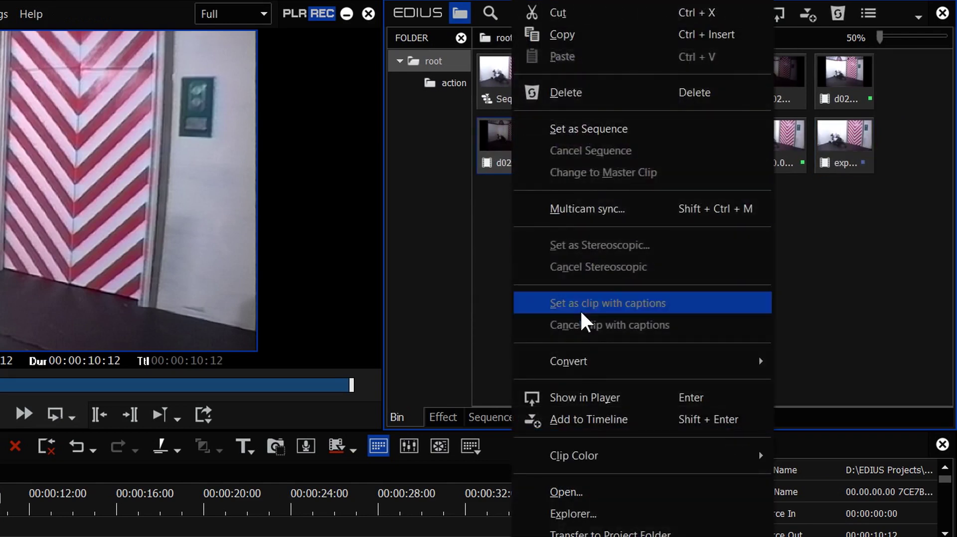
pyautogui.moveTo(581, 362)
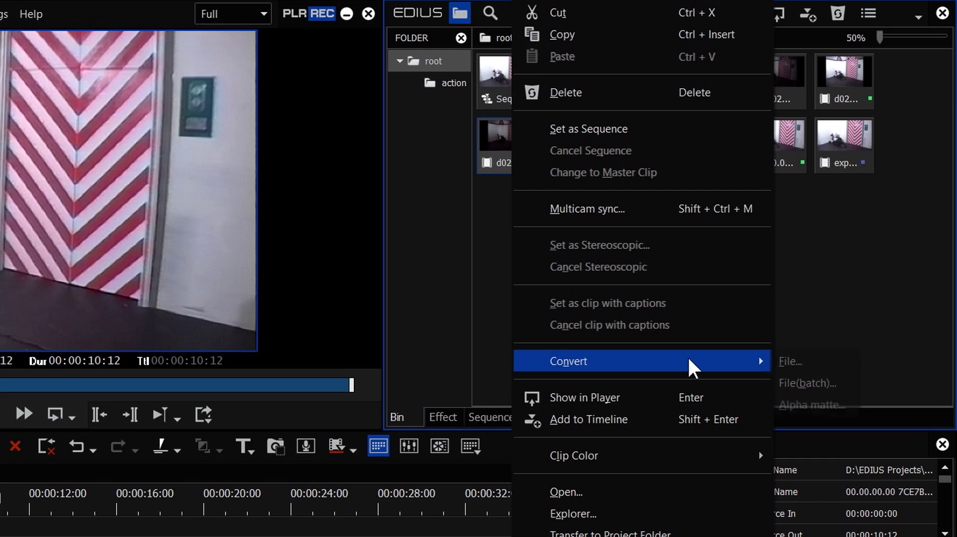
pyautogui.click(797, 361)
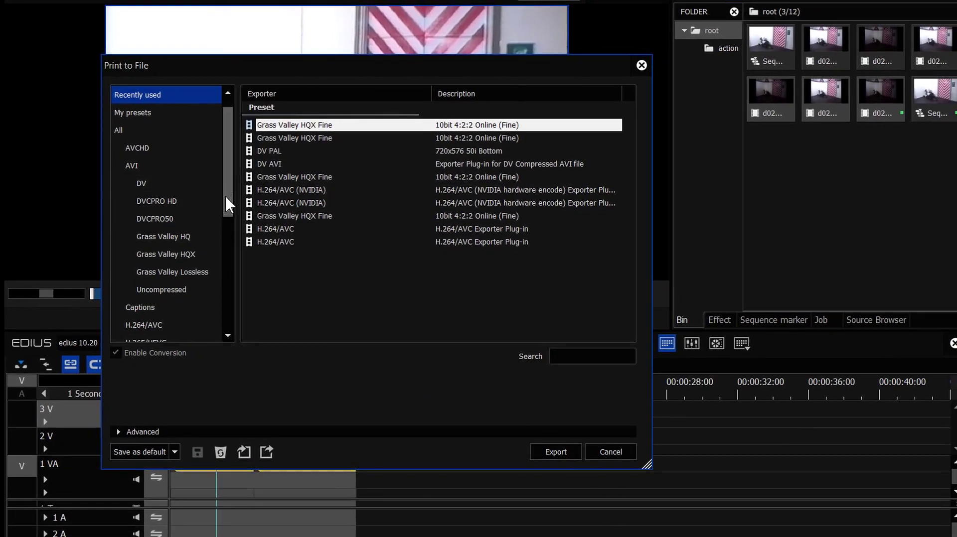
# Browse the exporter categories available for the conversion, including HDV, H.265/HEVC and H.264/AVC
pyautogui.moveTo(226, 194); pyautogui.dragTo(226, 320)
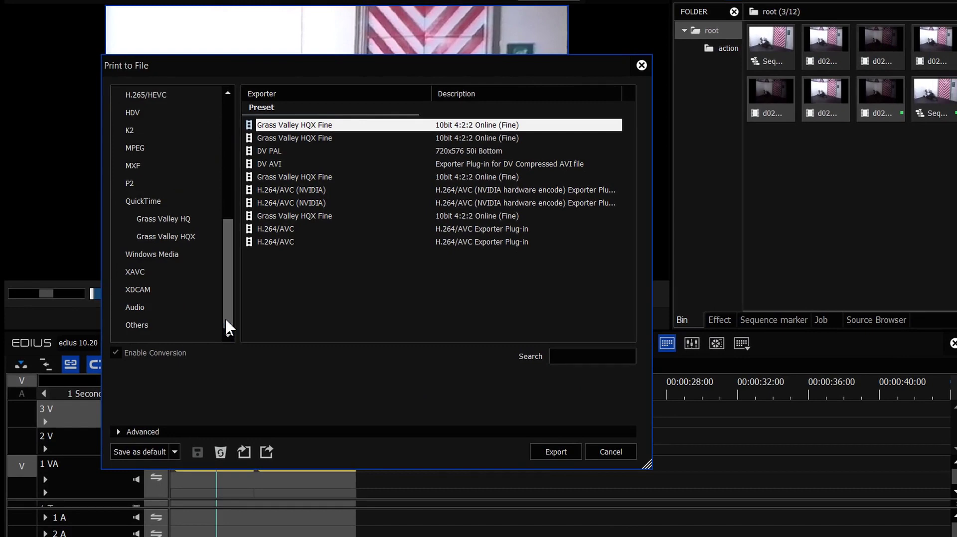
pyautogui.moveTo(226, 317); pyautogui.dragTo(226, 201)
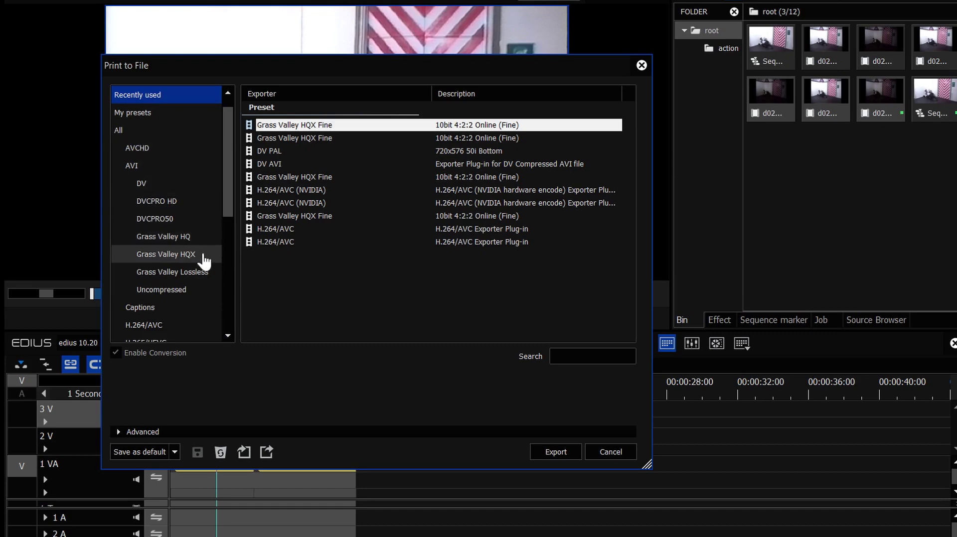
pyautogui.moveTo(230, 204); pyautogui.dragTo(230, 260)
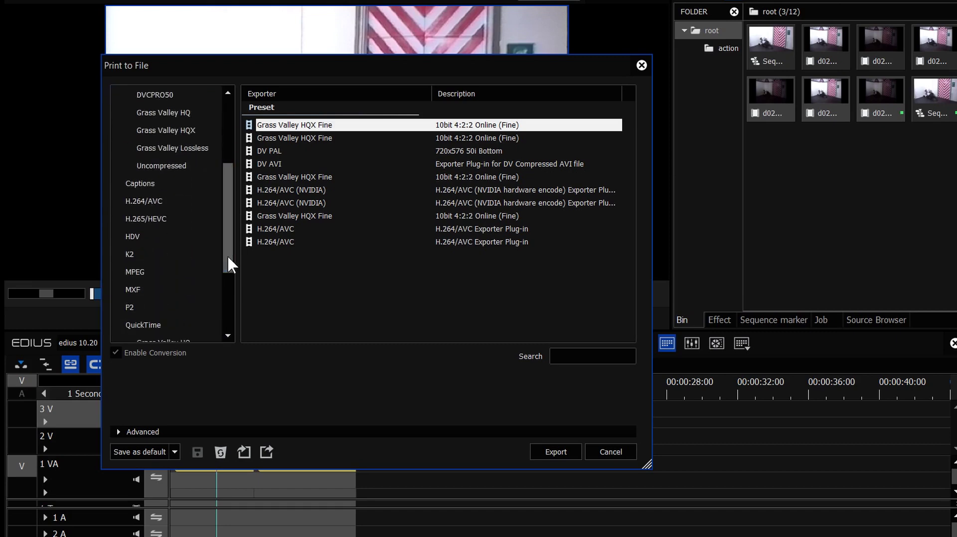
pyautogui.click(149, 236)
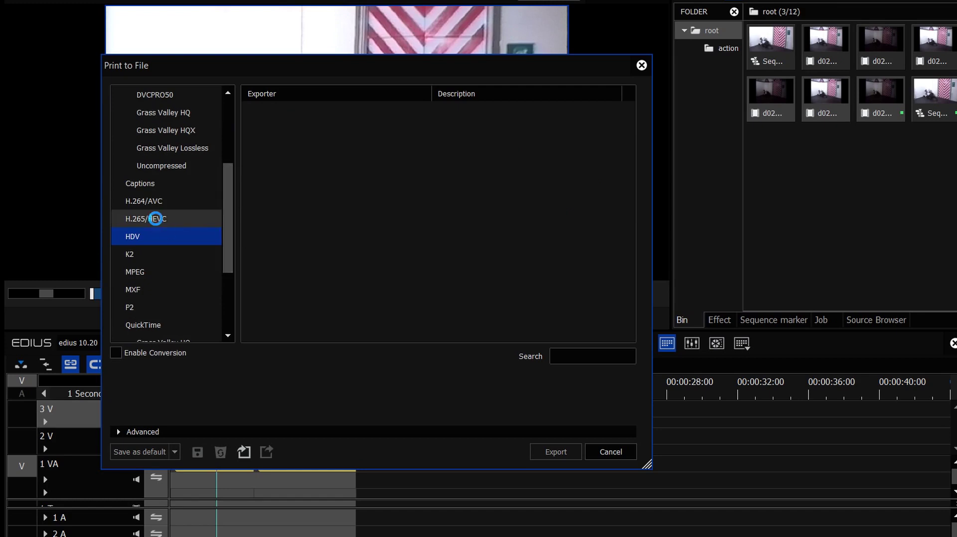
pyautogui.click(154, 219)
pyautogui.click(170, 202)
pyautogui.scroll(-2, 229, 294)
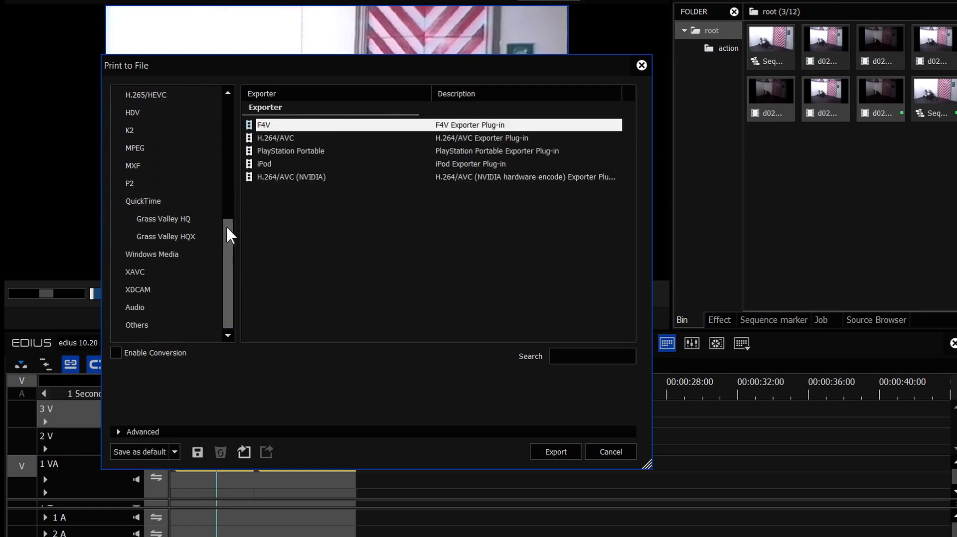
# Turn on Enable Conversion to view the HDV exporter presets, and turn it off again
pyautogui.moveTo(226, 225); pyautogui.dragTo(232, 195)
pyautogui.press('Down')
pyautogui.press('Down')
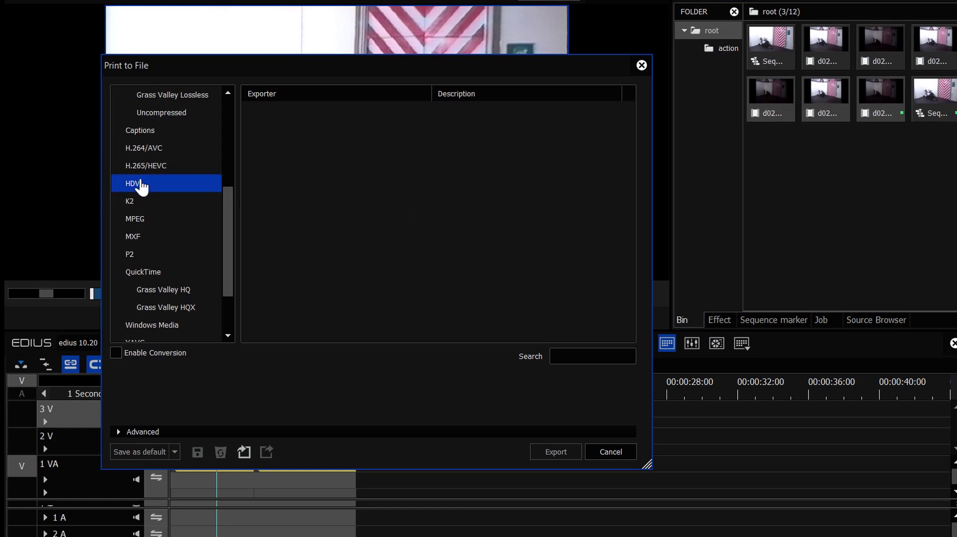
pyautogui.click(115, 351)
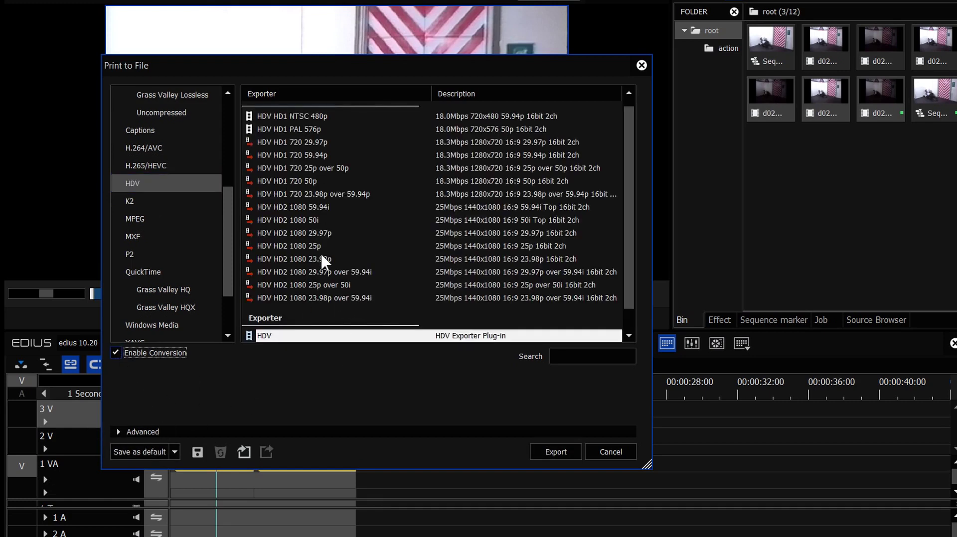
pyautogui.press('space')
# Choose the ProRes 422 MOV preset from the QuickTime exporters for the conversion
pyautogui.moveTo(231, 251); pyautogui.dragTo(237, 280)
pyautogui.click(143, 236)
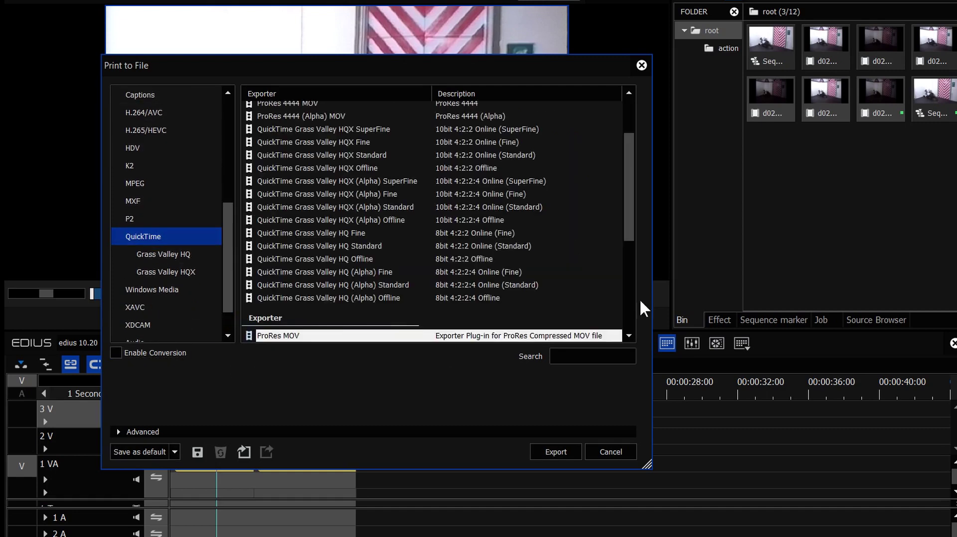
pyautogui.doubleClick(293, 138)
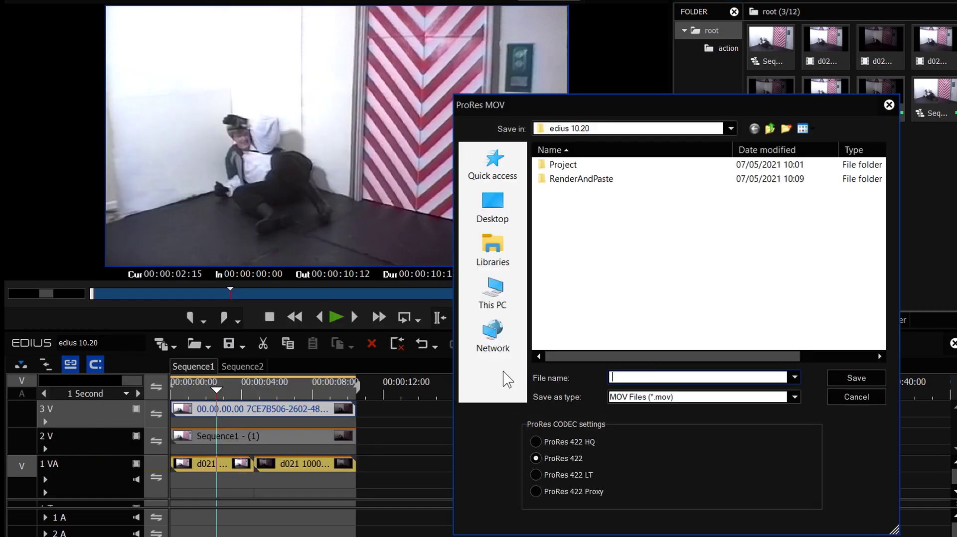
# Save the converted clips individually in the edius 10.20 folder under test names, including test2 and test3
pyautogui.write('test')
pyautogui.press('Escape')
pyautogui.click(565, 454)
pyautogui.write('tws')
pyautogui.press('BackSpace')
pyautogui.press('BackSpace')
pyautogui.write('est')
pyautogui.click(869, 374)
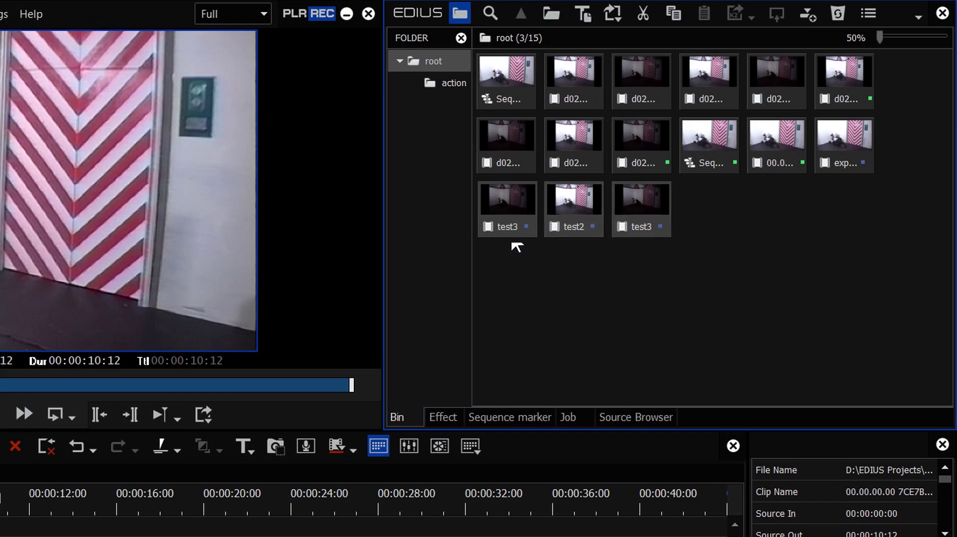
# Show Convert File jobs alongside Export/Batch Export in the job monitor to check the three conversions
pyautogui.click(573, 417)
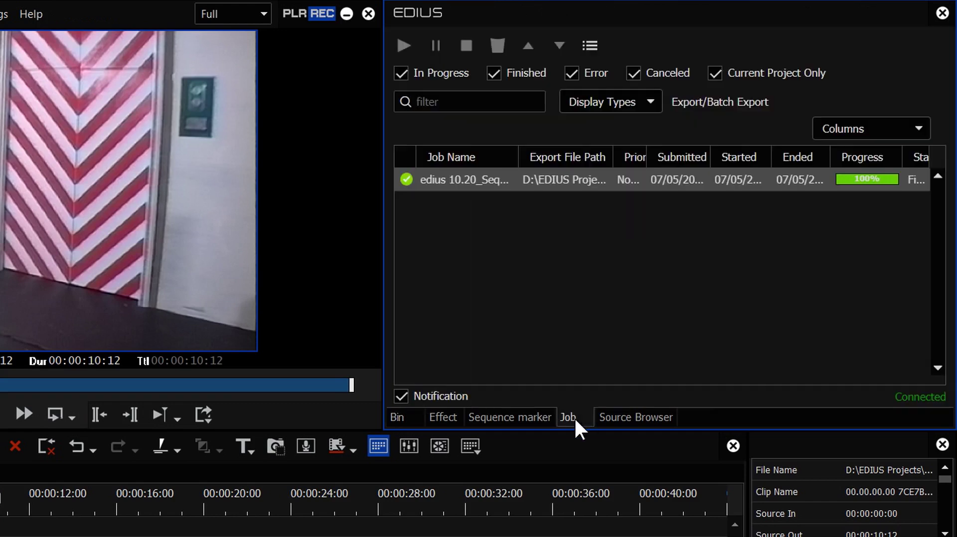
pyautogui.click(581, 101)
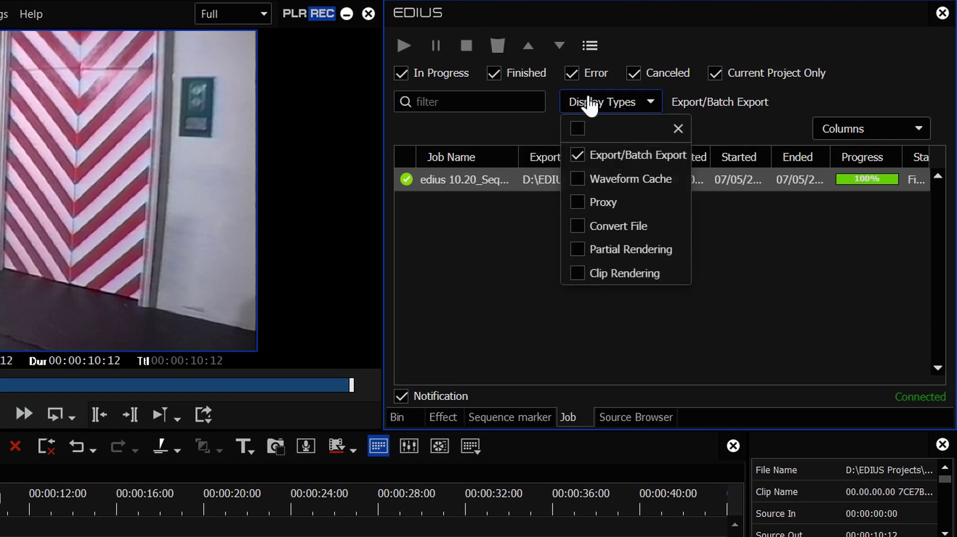
pyautogui.click(577, 227)
pyautogui.click(574, 333)
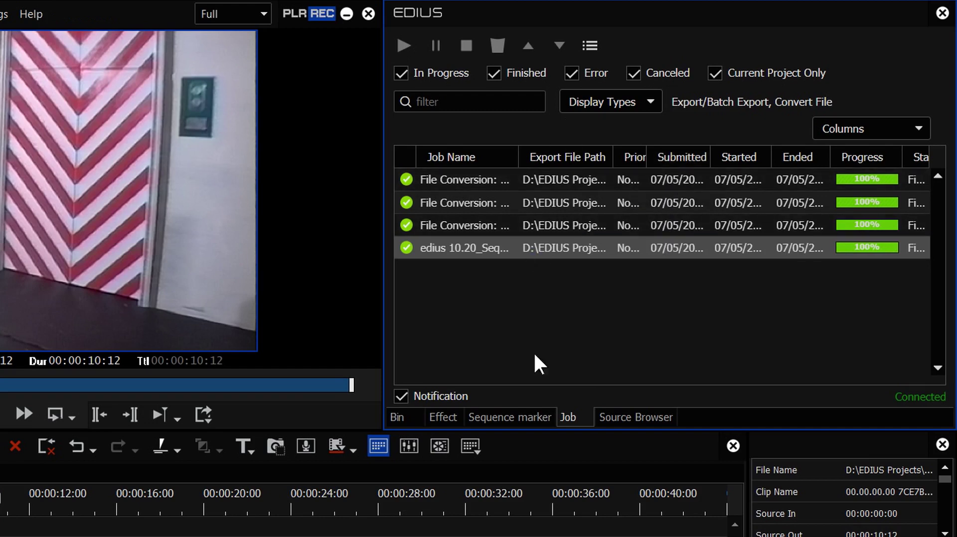
# View the converted test2 and test3 clips in the player and inspect the video properties of the last test3
pyautogui.click(397, 416)
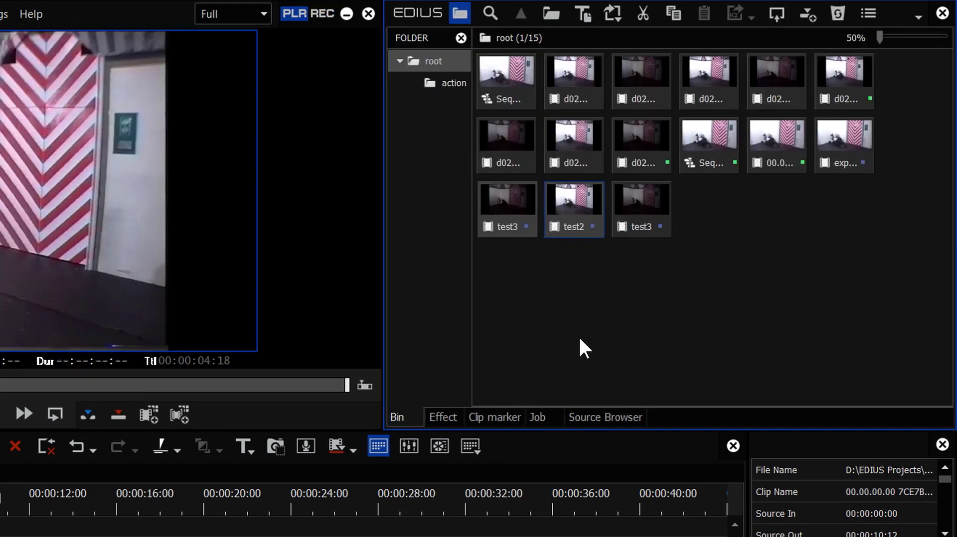
pyautogui.click(654, 202)
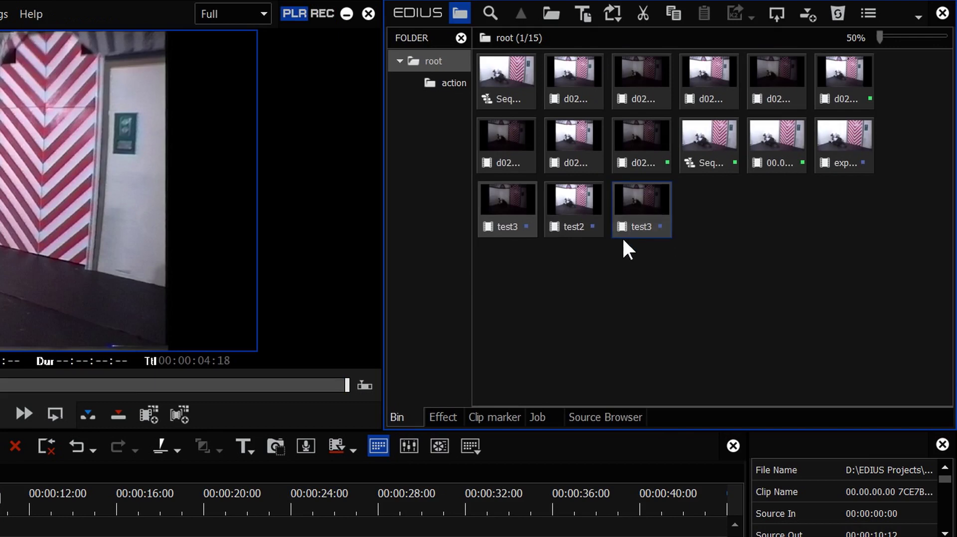
pyautogui.doubleClick(647, 210)
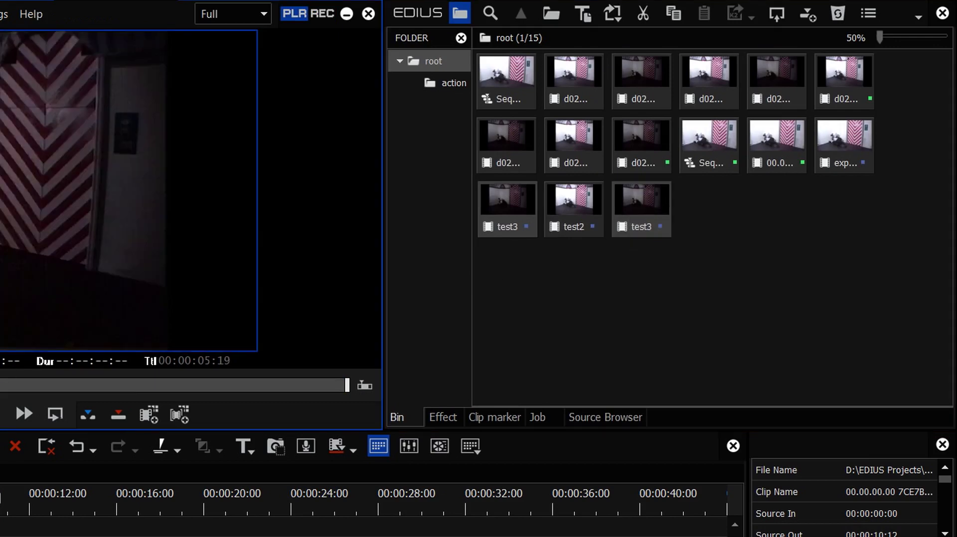
pyautogui.rightClick(642, 205)
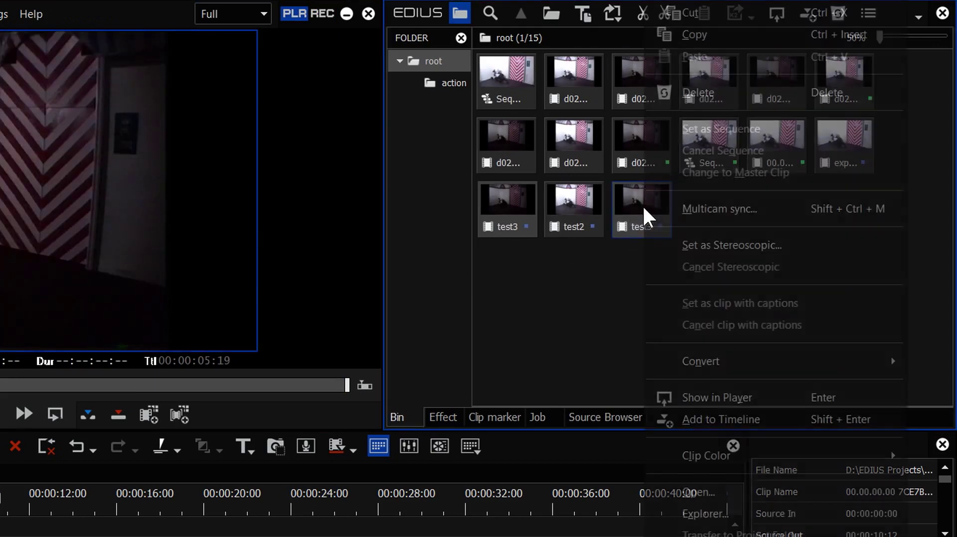
pyautogui.click(678, 528)
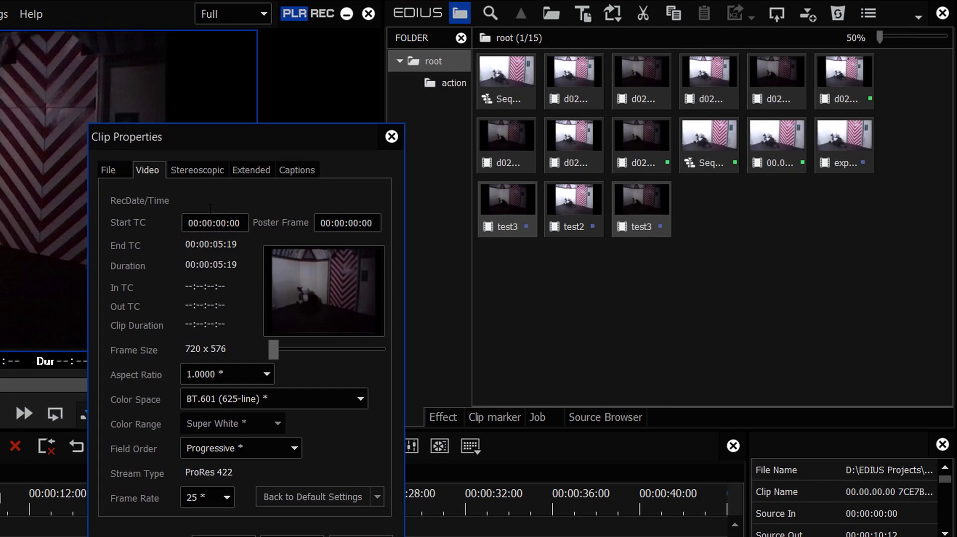
pyautogui.click(292, 535)
# Batch convert the three d02 clips in the second row with the ProRes 422 MOV preset, using one shared batch name
pyautogui.click(503, 134)
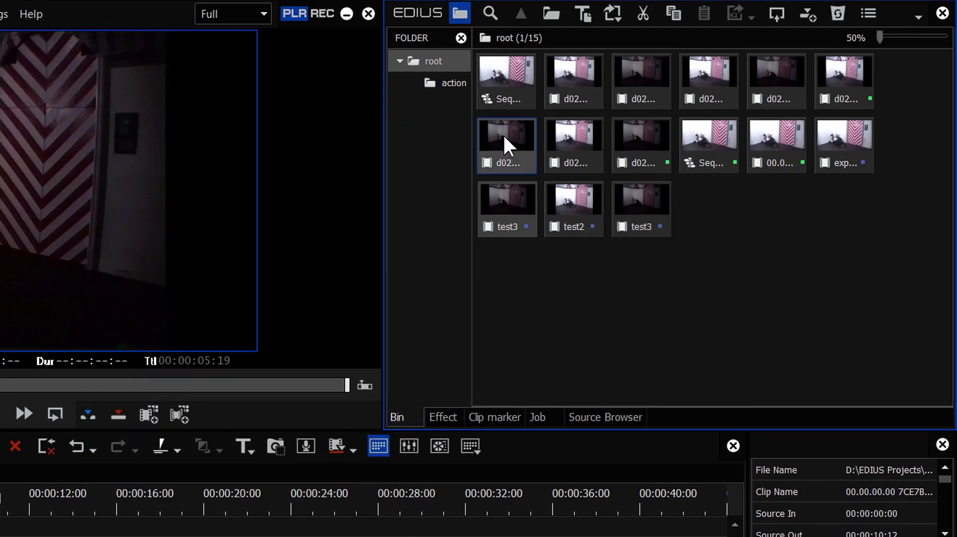
pyautogui.keyDown('shift'); pyautogui.click(630, 134); pyautogui.keyUp('shift')
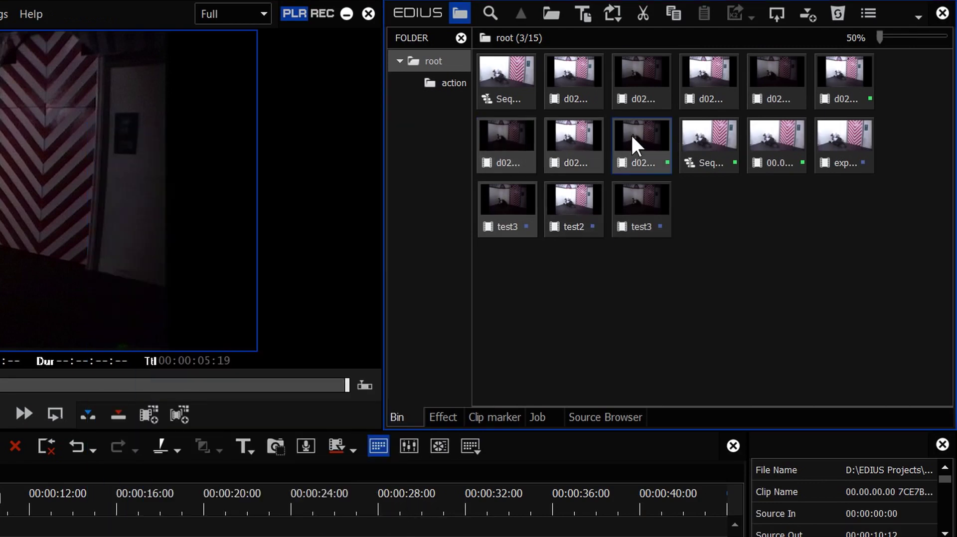
pyautogui.rightClick(630, 134)
pyautogui.moveTo(695, 363)
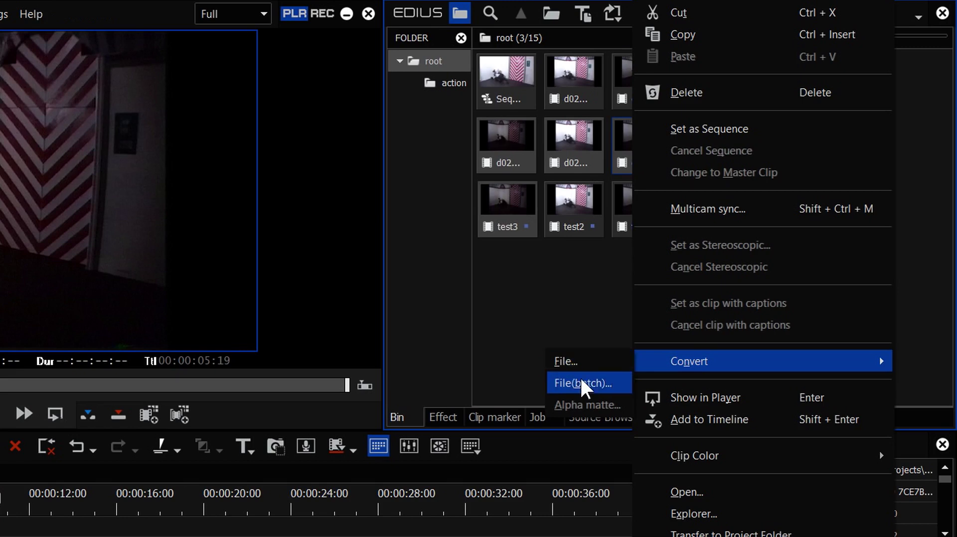
pyautogui.click(579, 381)
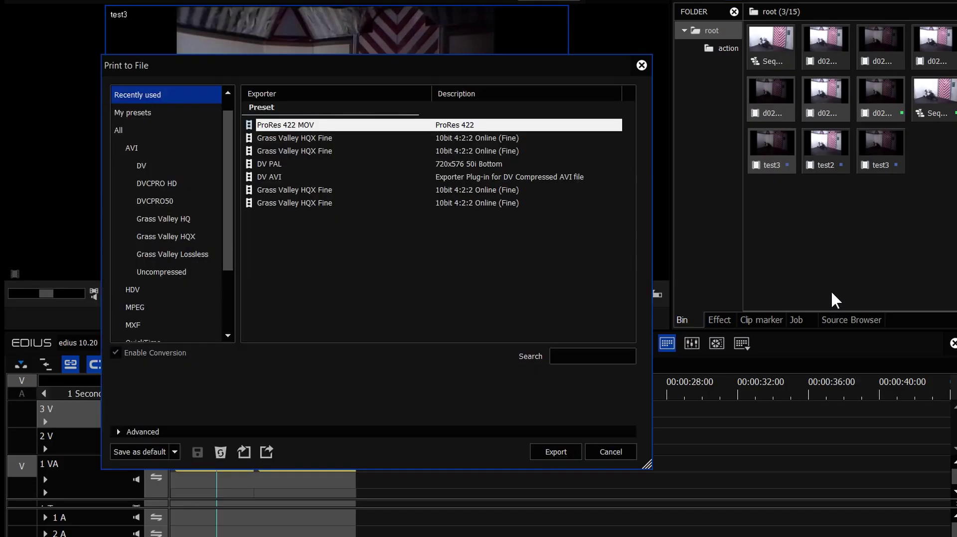
pyautogui.click(556, 452)
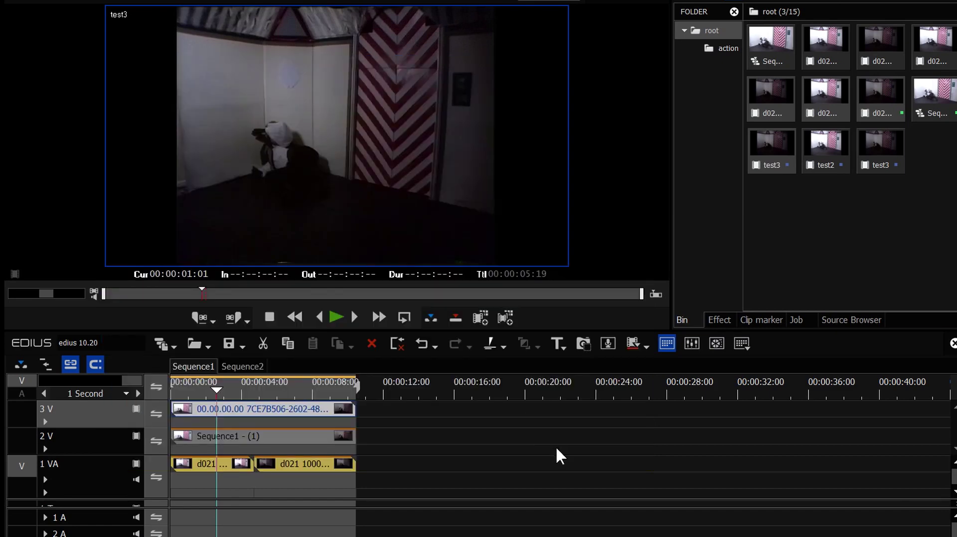
pyautogui.write('test4')
pyautogui.click(852, 375)
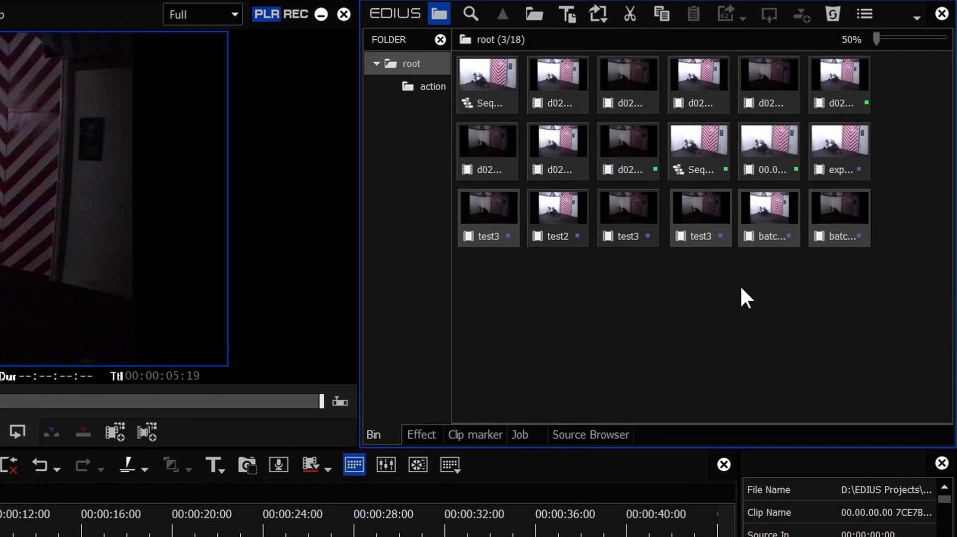
# Check which conversion options are offered for the first d02 clip in the second row, and dismiss them
pyautogui.rightClick(490, 148)
pyautogui.moveTo(582, 378)
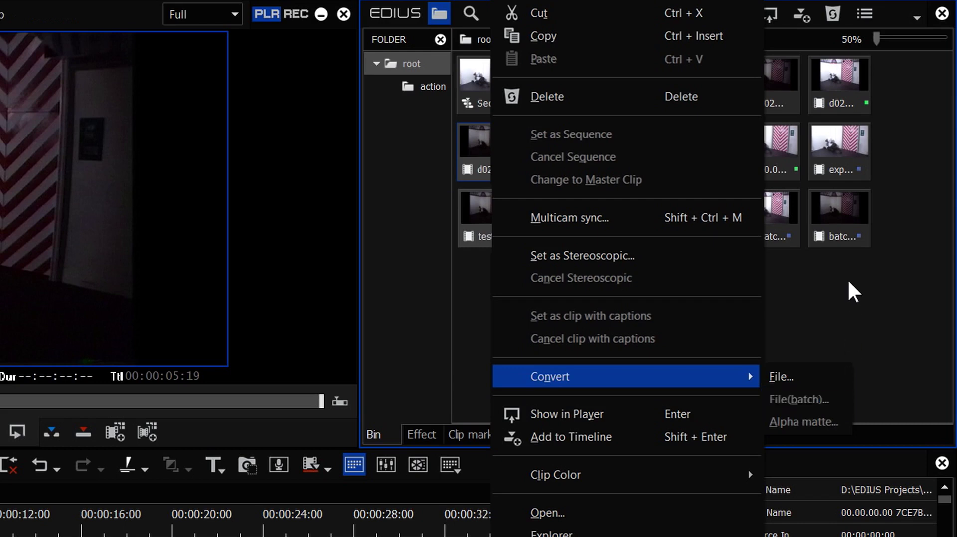
pyautogui.click(706, 328)
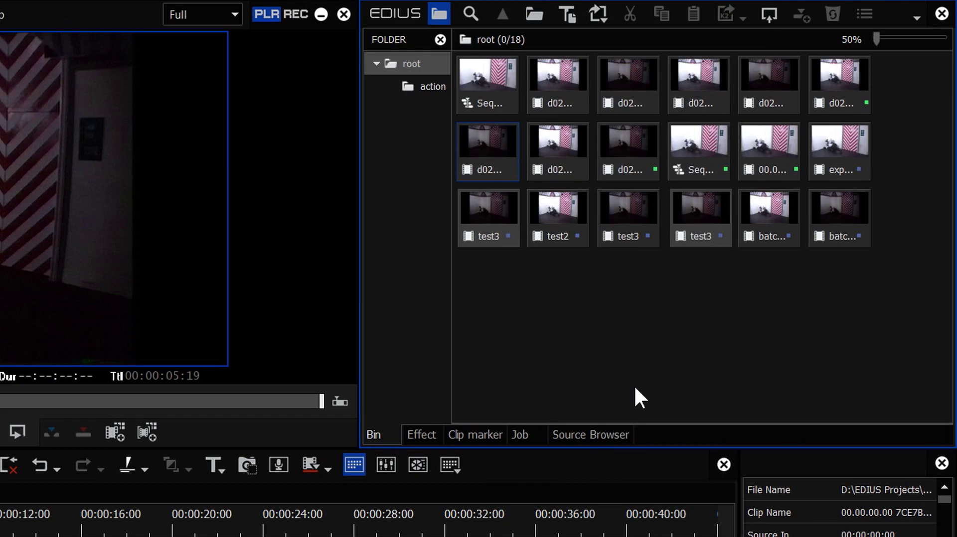
# Add the numbered 04 combine heads part remove lid PNG files from the 025 folder to the bin as one sequence clip
pyautogui.rightClick(499, 272)
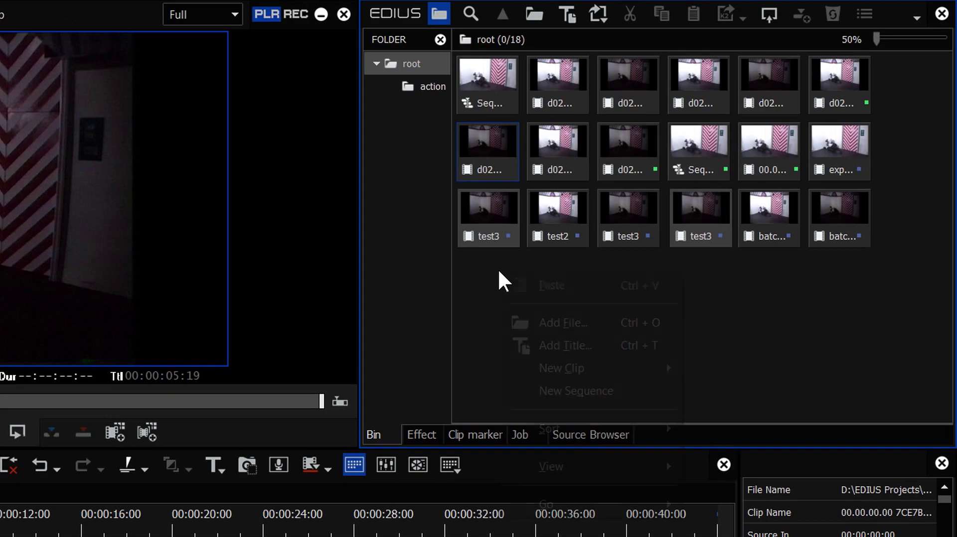
pyautogui.click(548, 325)
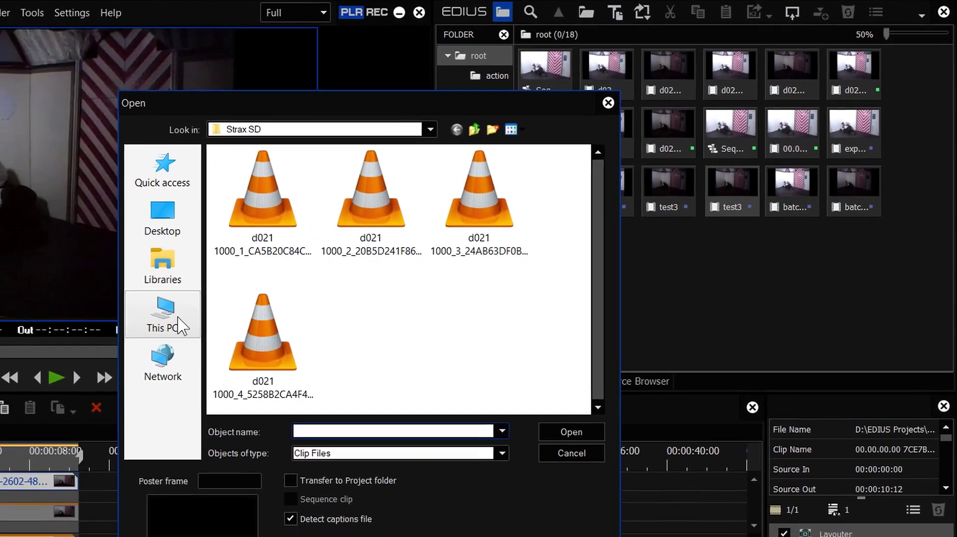
pyautogui.click(82, 347)
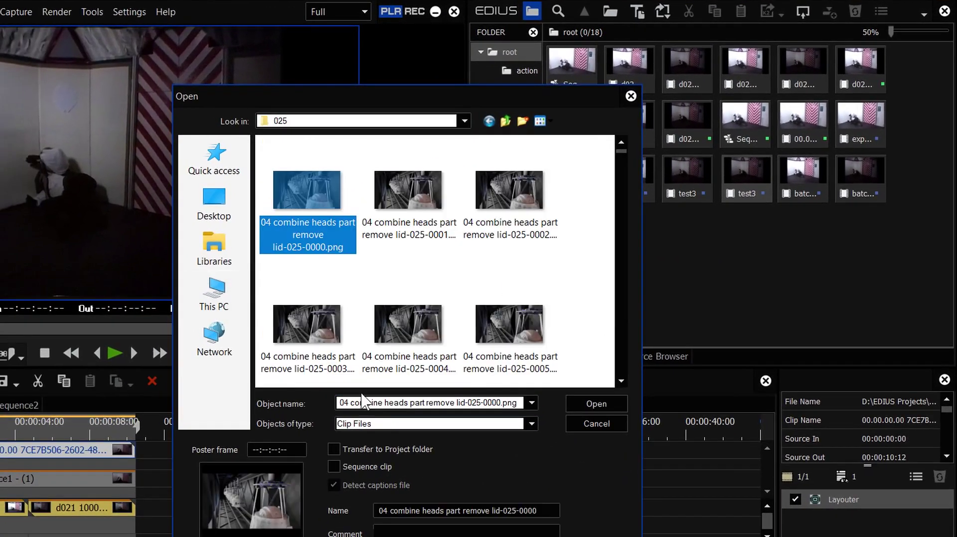
pyautogui.click(539, 124)
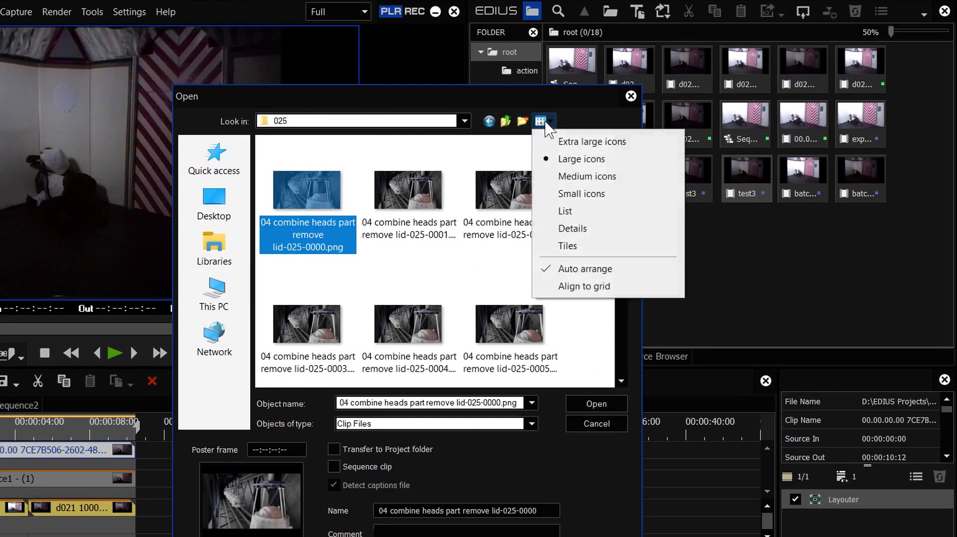
pyautogui.click(564, 211)
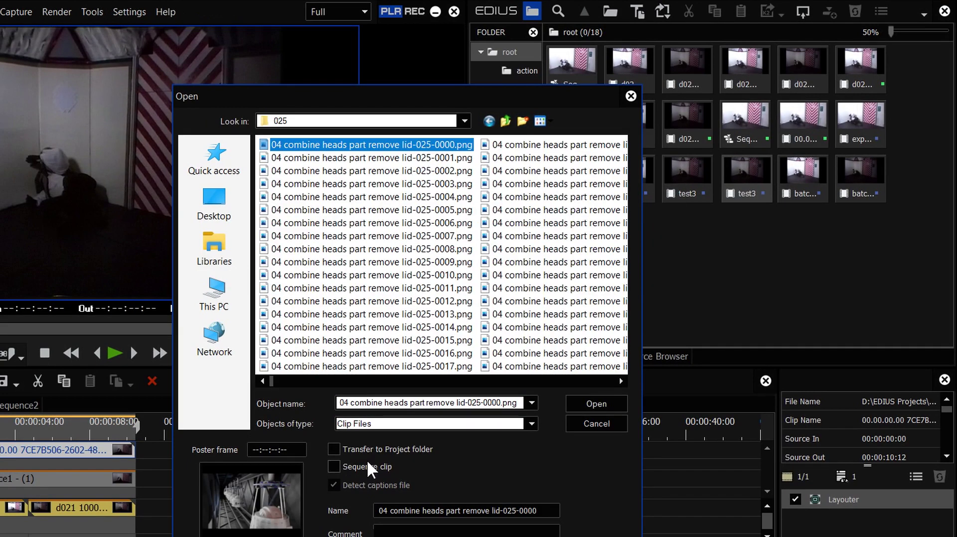
pyautogui.click(333, 467)
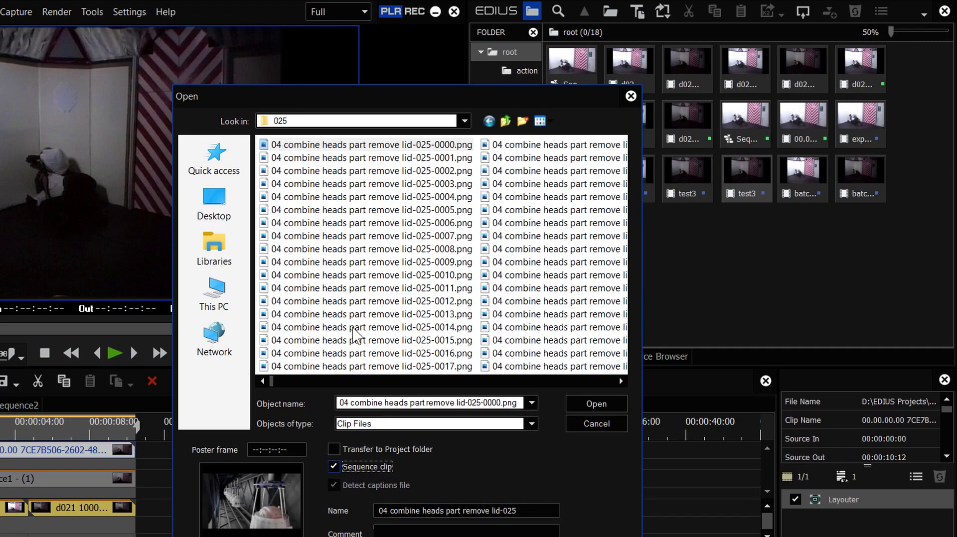
pyautogui.click(275, 381)
pyautogui.moveTo(275, 381); pyautogui.dragTo(637, 386)
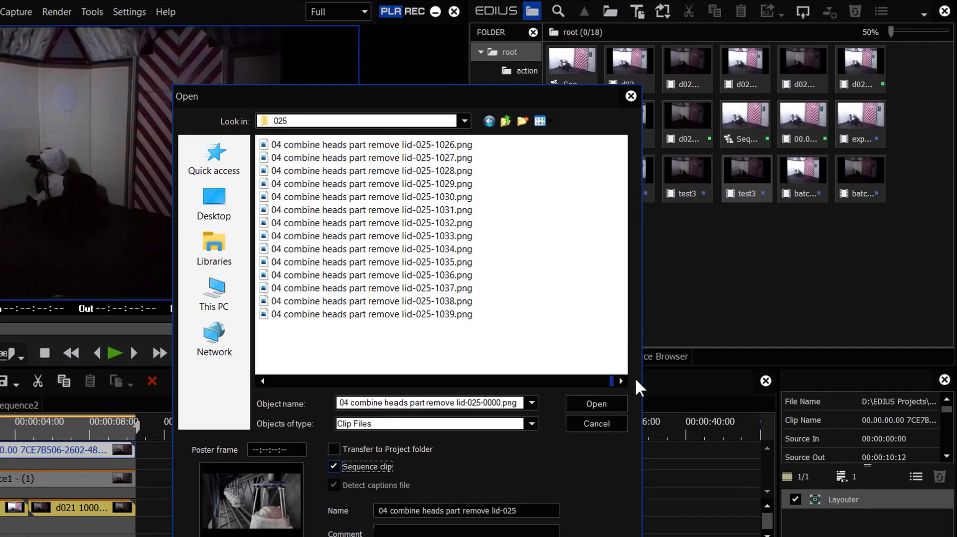
pyautogui.click(594, 406)
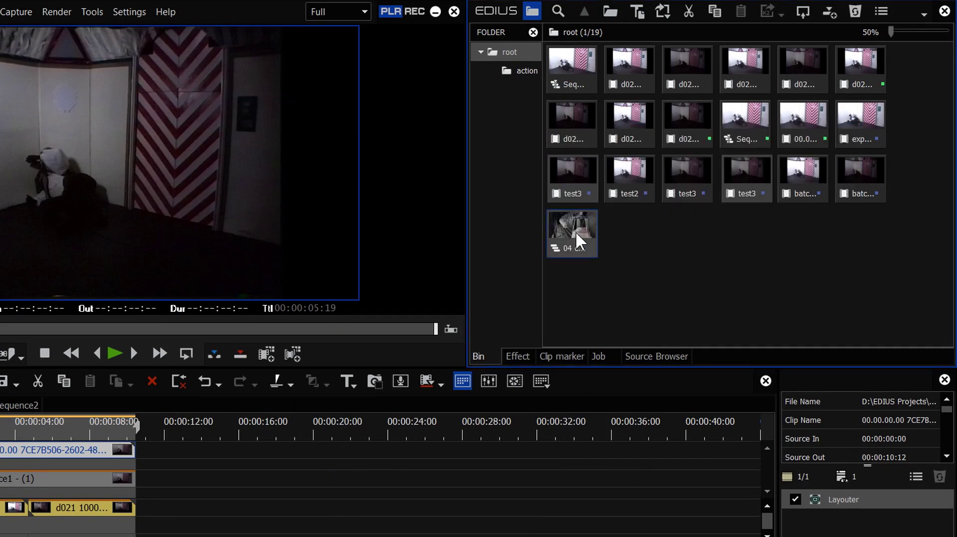
# Convert the newly added PNG sequence clip with the Grass Valley HQX Fine preset, naming the output image sequence
pyautogui.rightClick(572, 239)
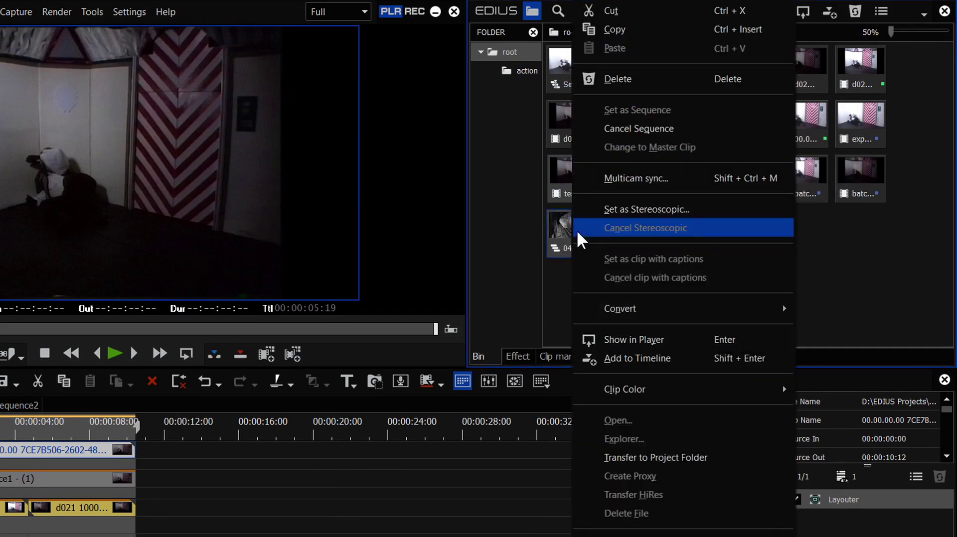
pyautogui.click(813, 312)
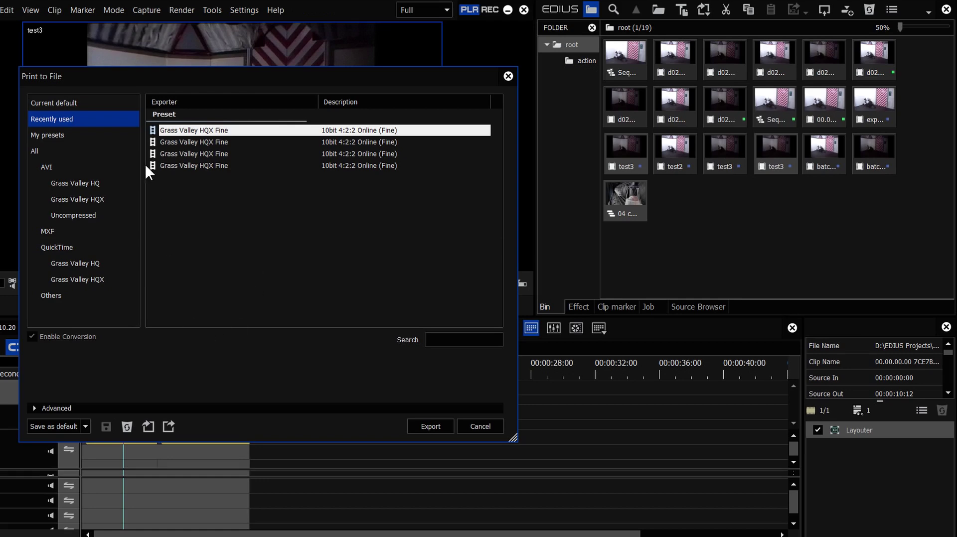
pyautogui.click(430, 426)
pyautogui.press('Escape')
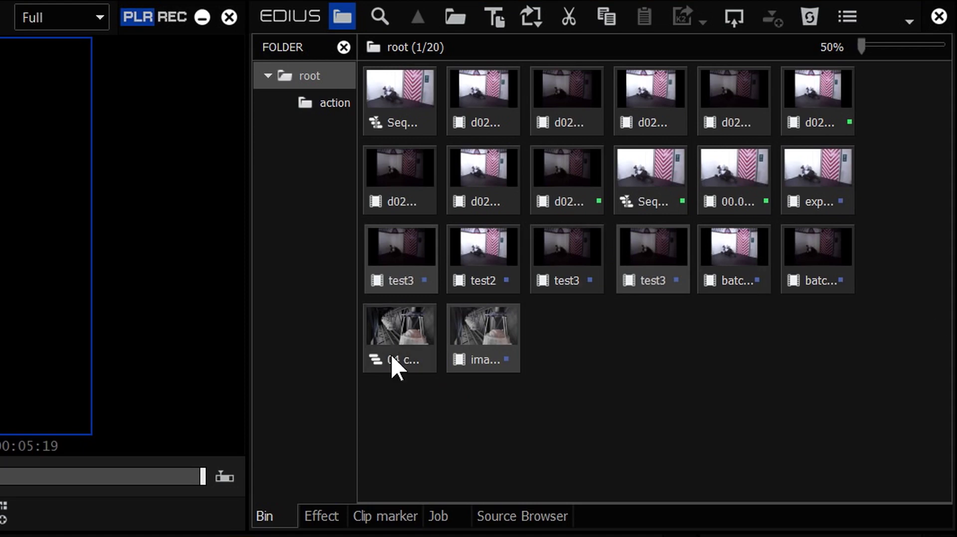
# Check the conversion in the job monitor and enlarge the bin thumbnails to 125%
pyautogui.click(439, 519)
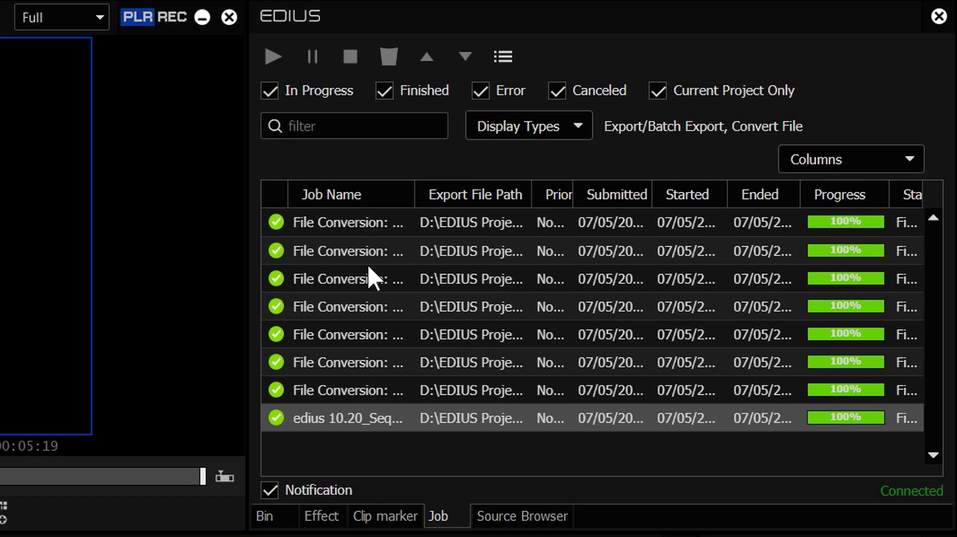
pyautogui.click(266, 518)
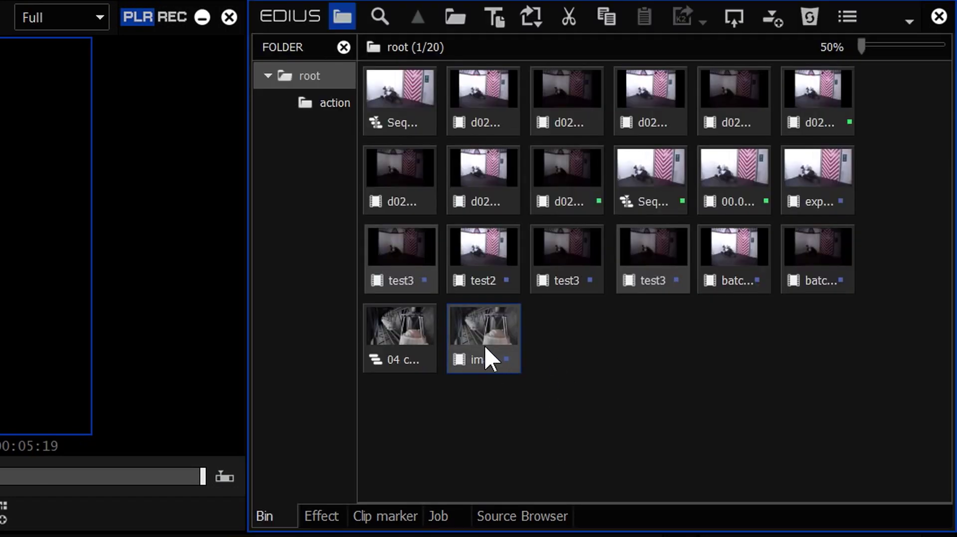
pyautogui.moveTo(485, 347)
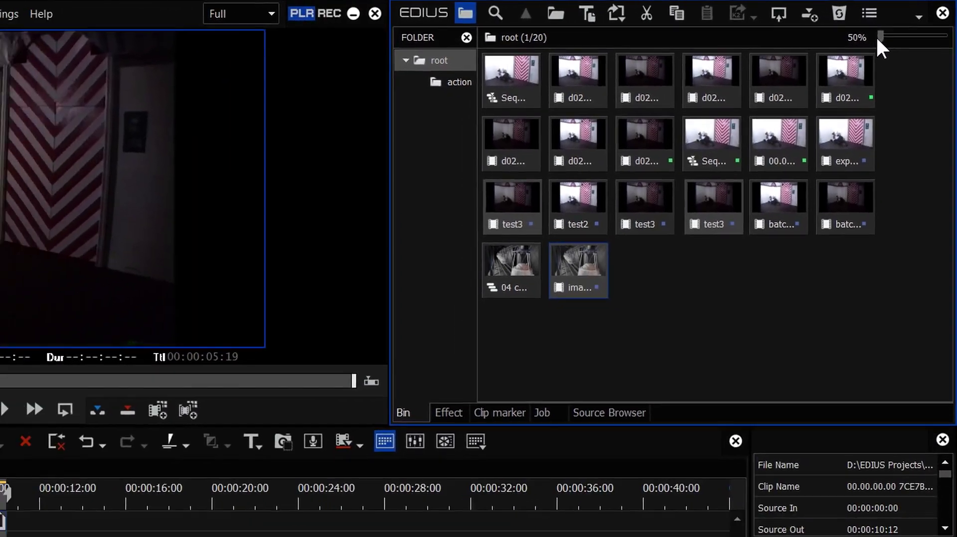
pyautogui.moveTo(861, 47); pyautogui.dragTo(878, 47)
pyautogui.moveTo(942, 138); pyautogui.dragTo(938, 310)
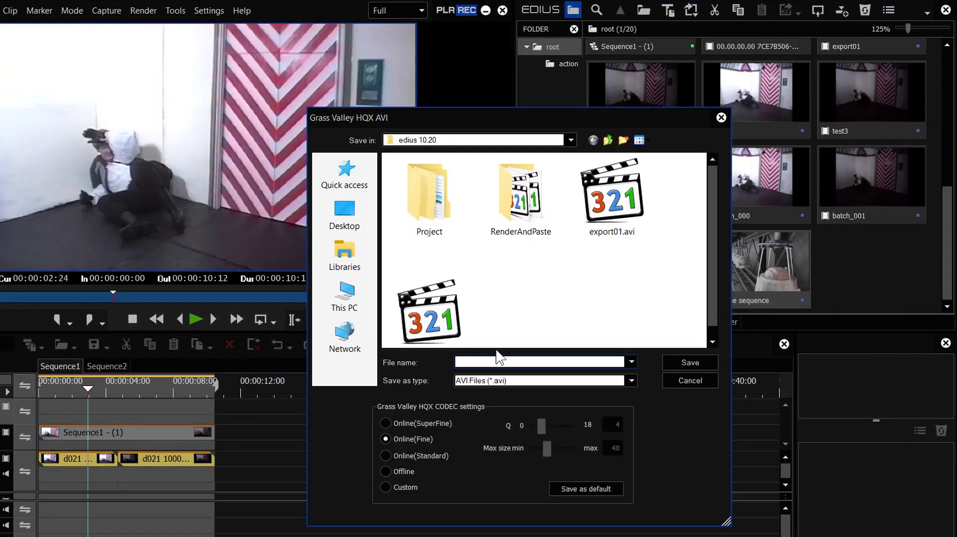
# Export Sequence1 as a Grass Valley HQX AVI named edit at Online(Fine) quality, and check its progress in the job monitor
pyautogui.write('edit')
pyautogui.click(696, 362)
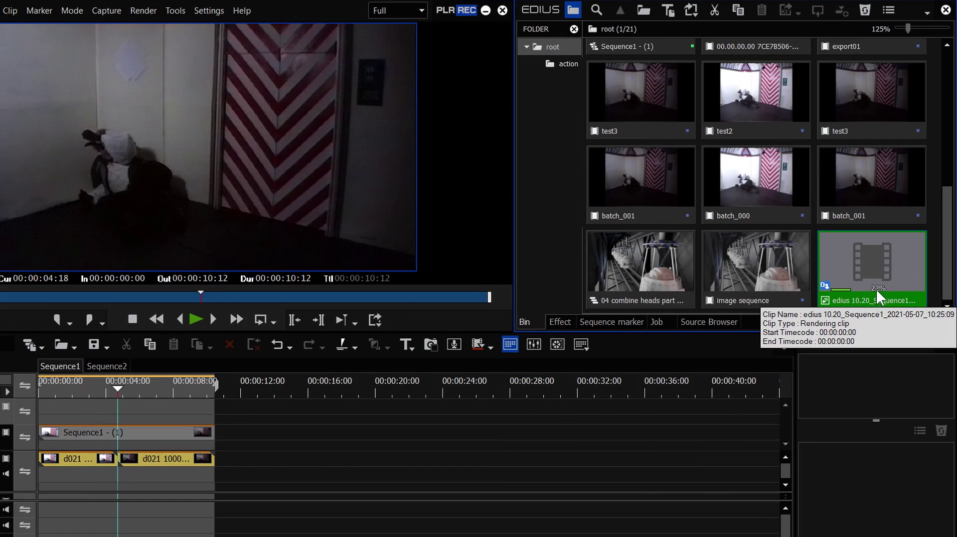
pyautogui.click(658, 322)
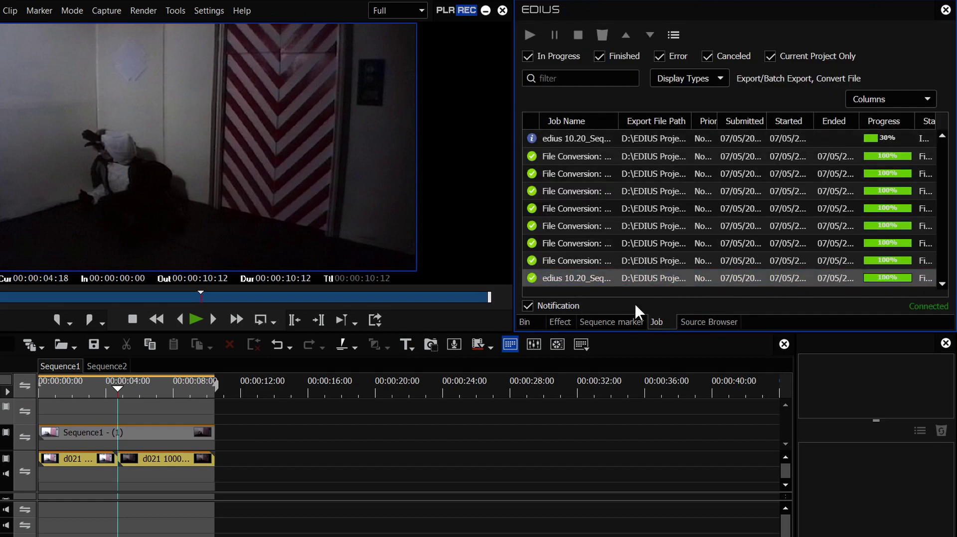
pyautogui.click(537, 319)
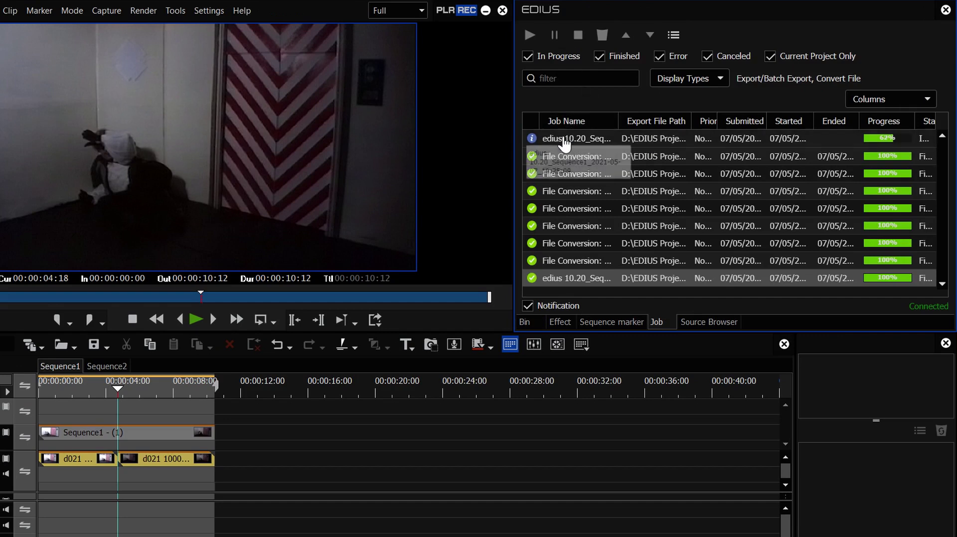
# Pause the running Sequence1 export job, check its clip in the bin, and resume the job
pyautogui.click(541, 139)
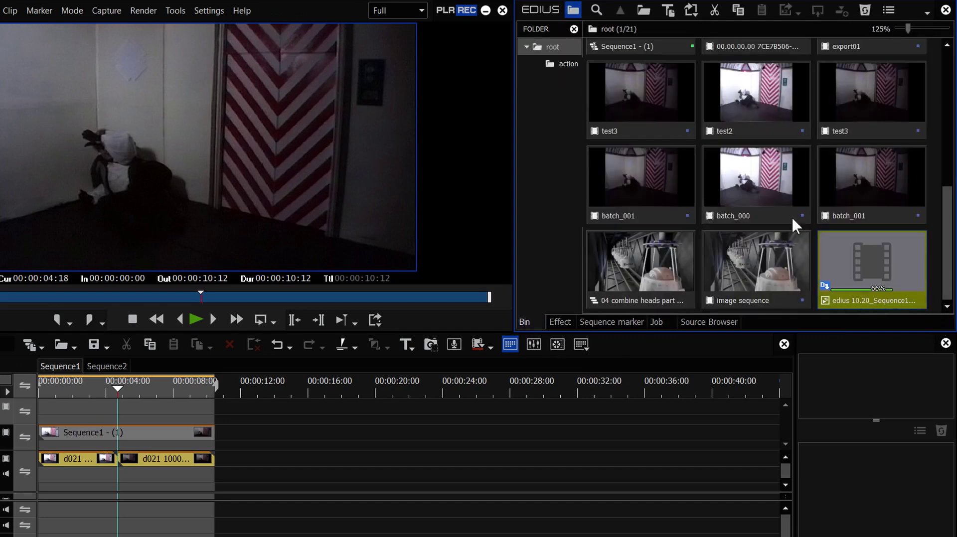
pyautogui.click(657, 322)
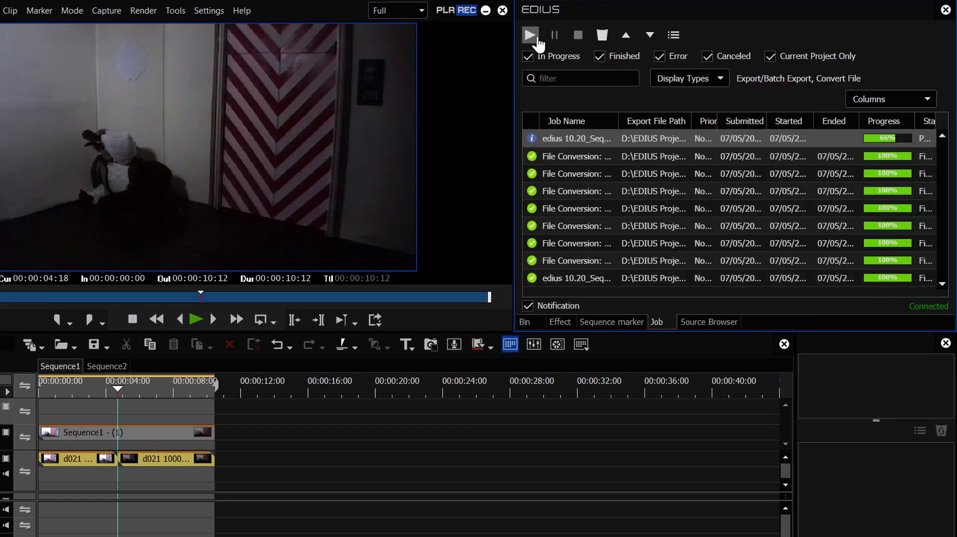
pyautogui.click(529, 35)
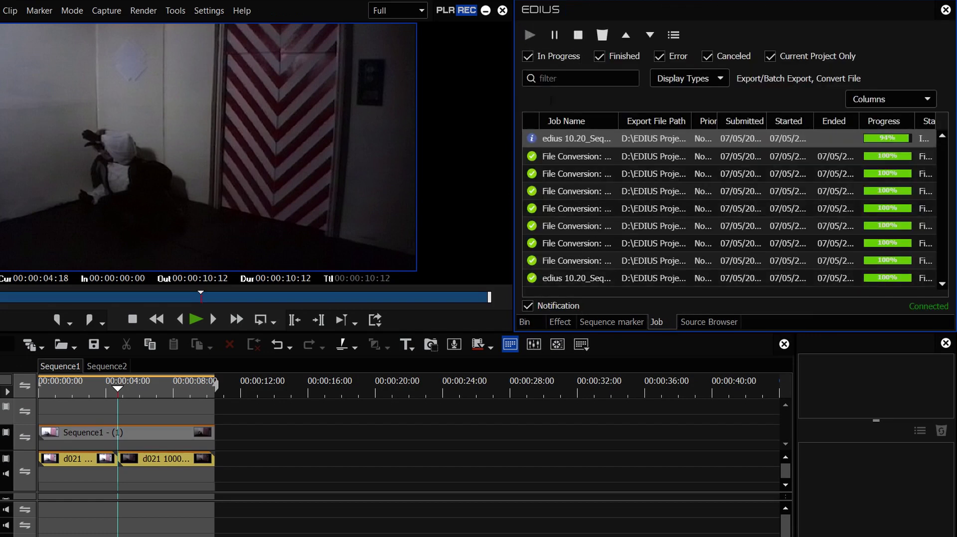
# Inspect the MPEG-1/2 Audio Layer-3 (MP3) export settings for Sequence1 and cancel without exporting
pyautogui.moveTo(123, 396); pyautogui.dragTo(87, 393)
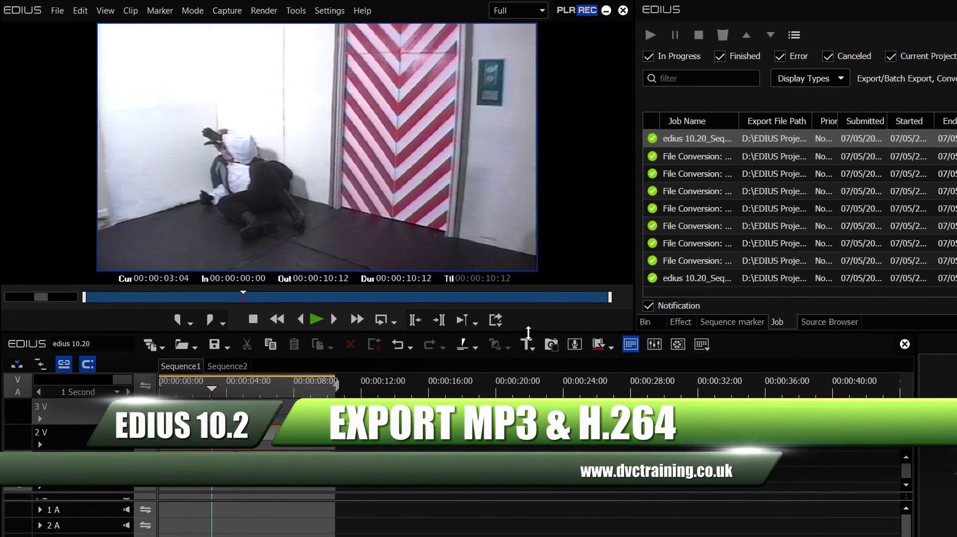
pyautogui.click(495, 320)
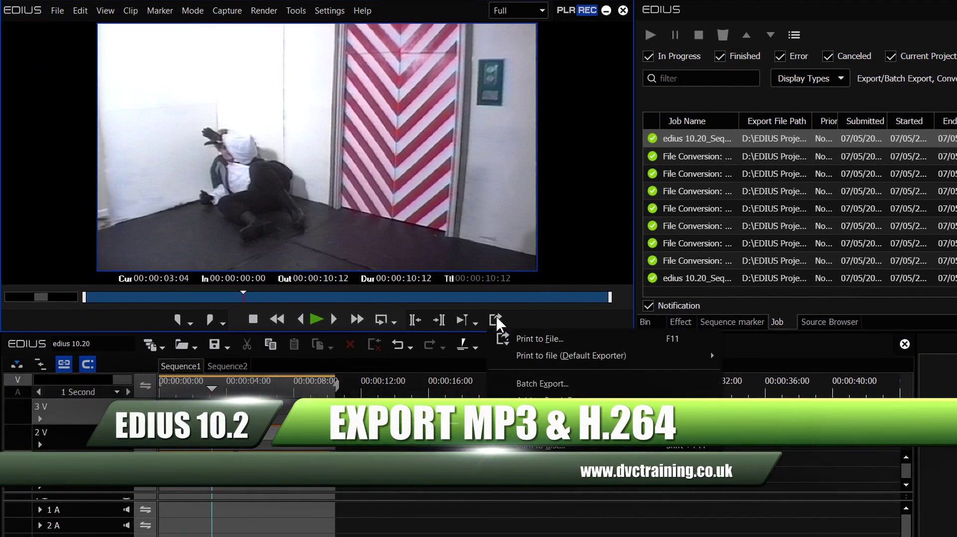
pyautogui.click(536, 337)
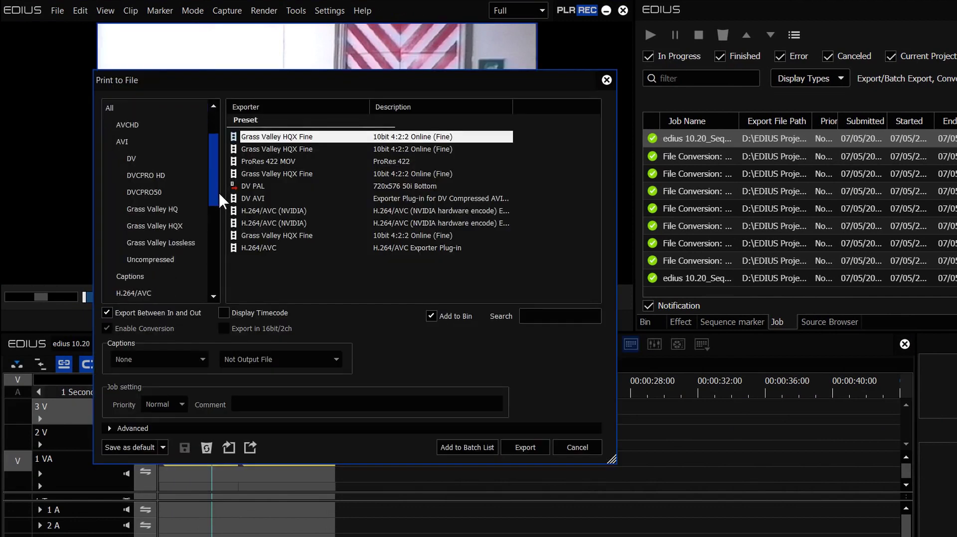
pyautogui.moveTo(218, 191); pyautogui.dragTo(200, 298)
pyautogui.click(150, 277)
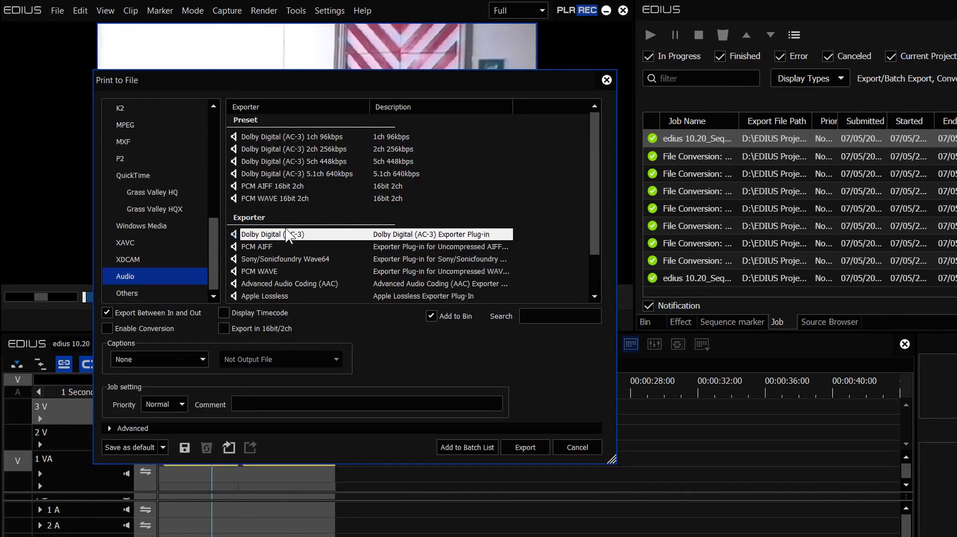
pyautogui.scroll(-1, 294, 295)
pyautogui.click(307, 286)
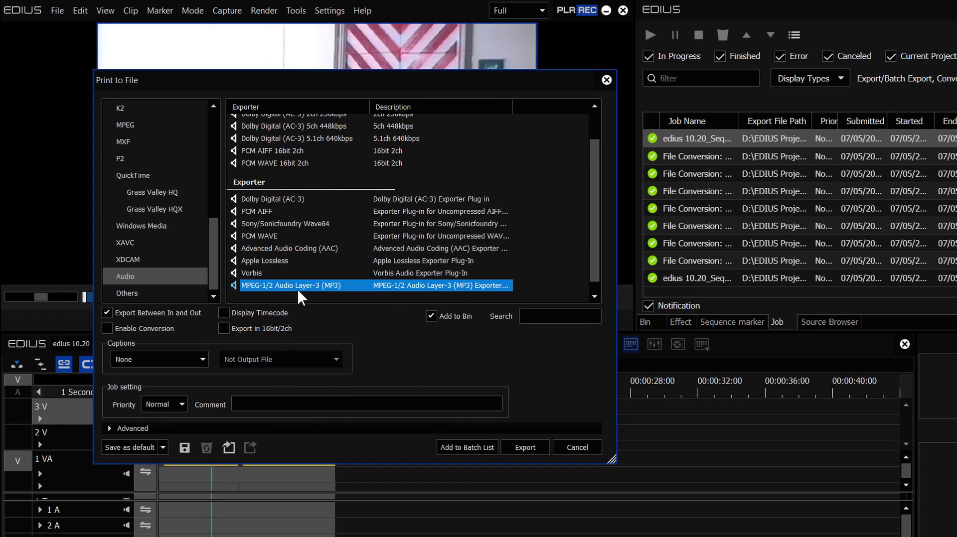
pyautogui.click(524, 447)
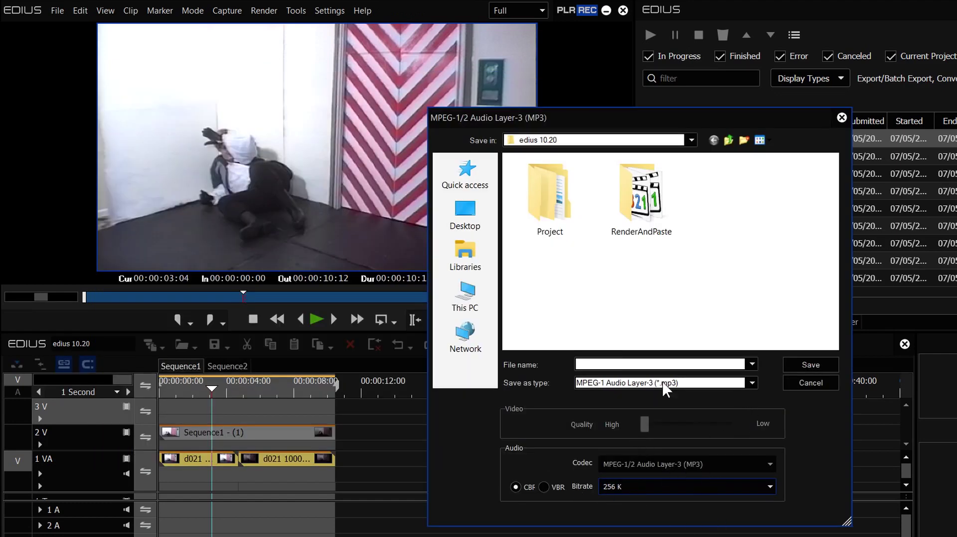
pyautogui.click(810, 383)
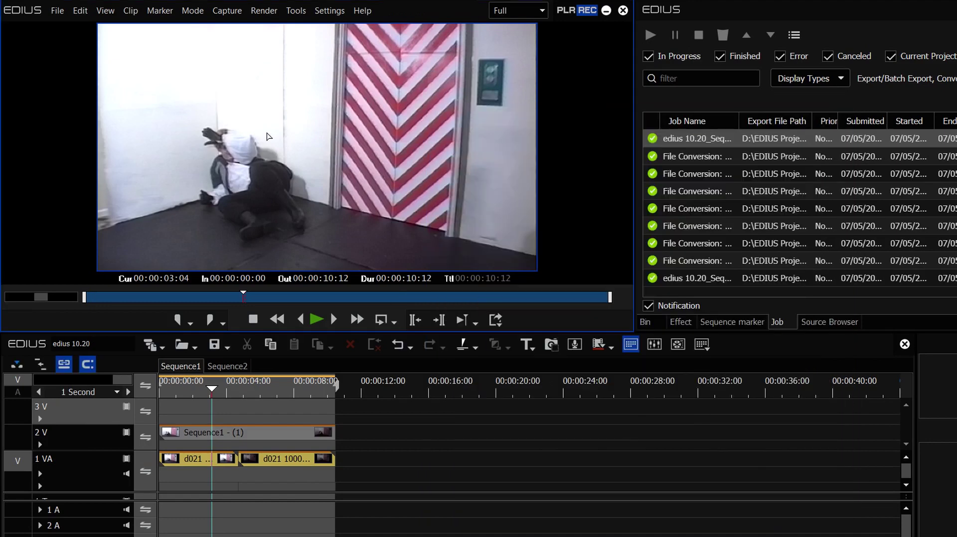
# Compare the H.264/AVC and H.265/HEVC exporters available for printing the sequence to a file, including the NVIDIA hardware encoders
pyautogui.hotkey('alt', 'f')
pyautogui.moveTo(85, 393)
pyautogui.moveTo(280, 408)
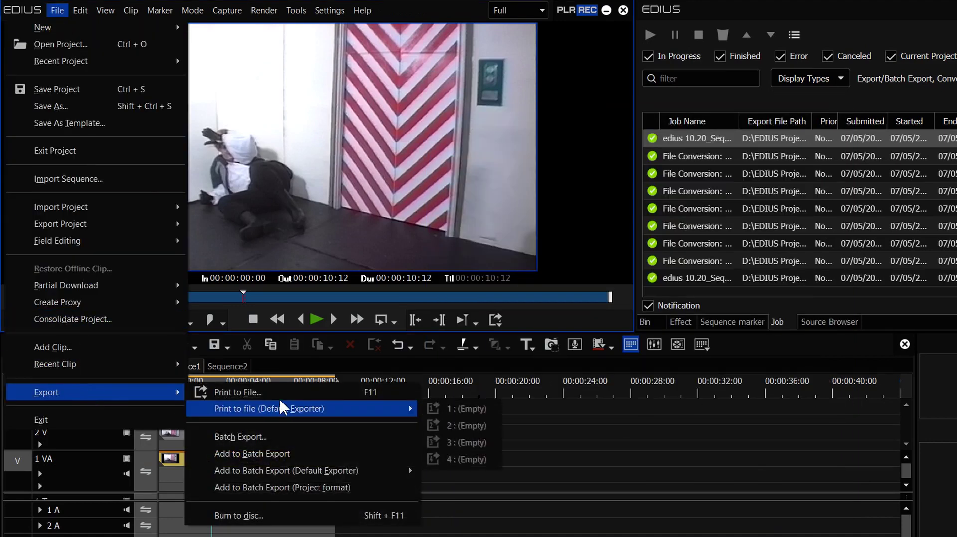
pyautogui.click(269, 392)
pyautogui.moveTo(211, 172); pyautogui.dragTo(215, 214)
pyautogui.click(132, 210)
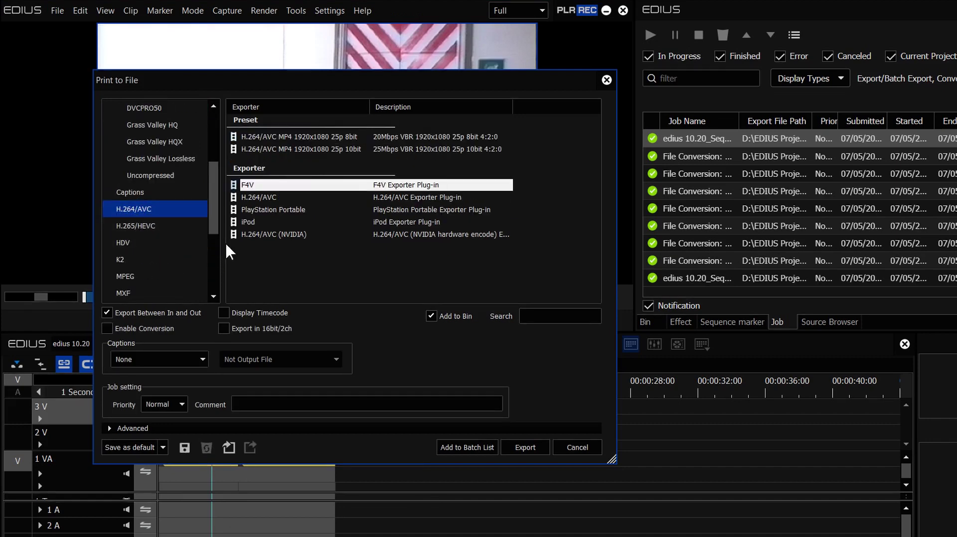
pyautogui.click(288, 235)
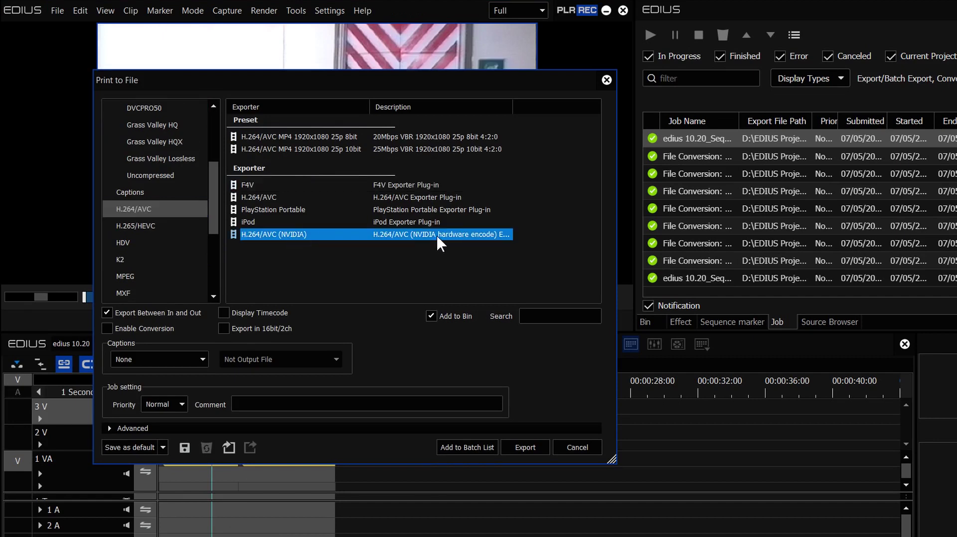
pyautogui.hotkey('shift', 'Tab')
pyautogui.press('Down')
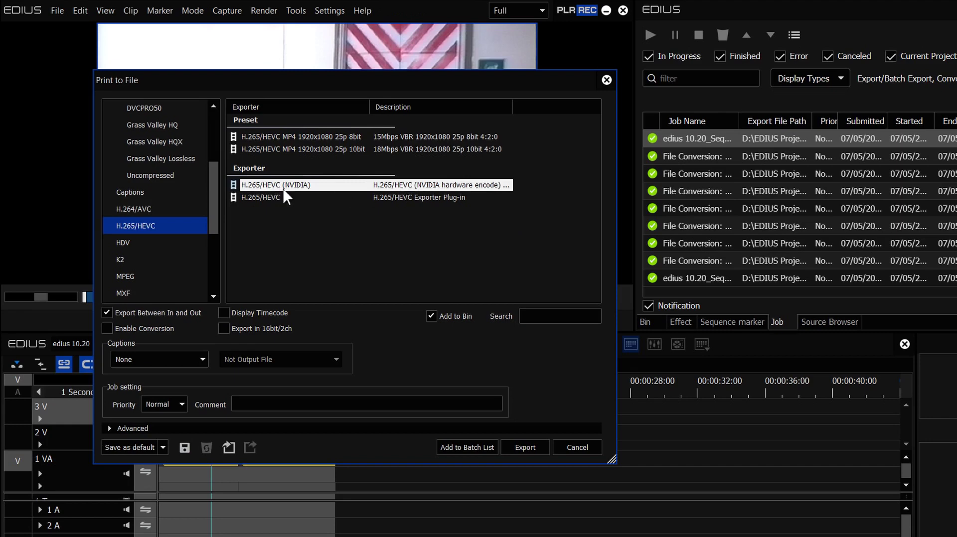
# Inspect the basic and extended settings of the H.264/AVC (NVIDIA) exporter, including the VBR bit rate type, and cancel without exporting
pyautogui.click(140, 212)
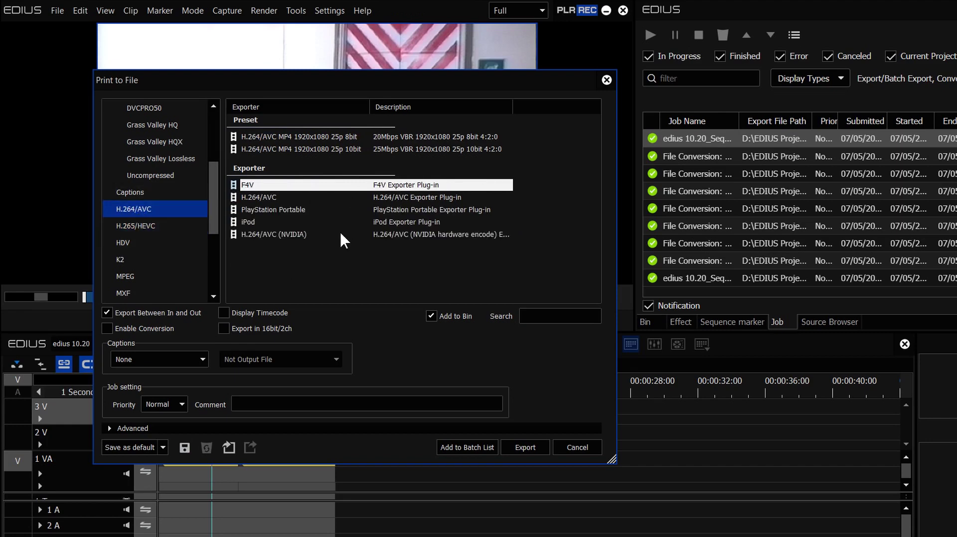
pyautogui.click(424, 235)
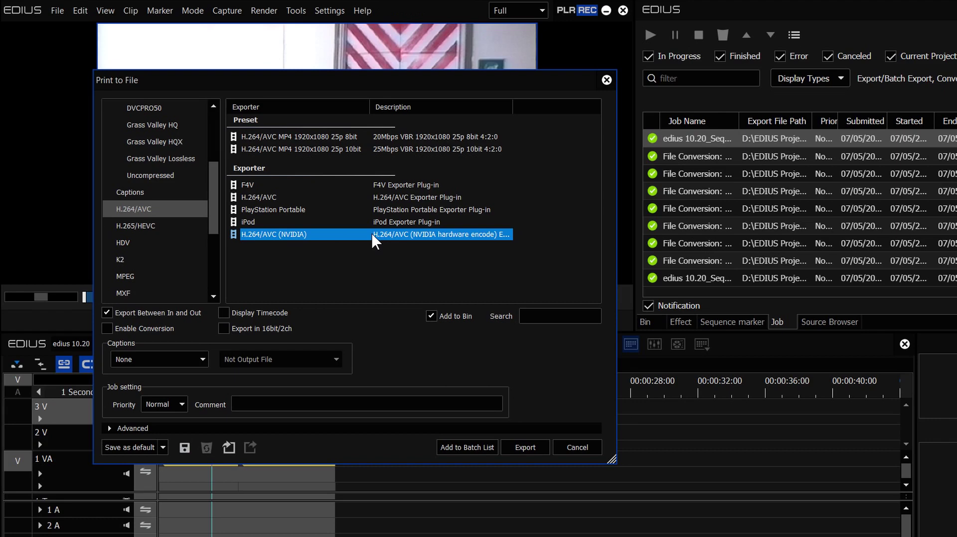
pyautogui.click(525, 448)
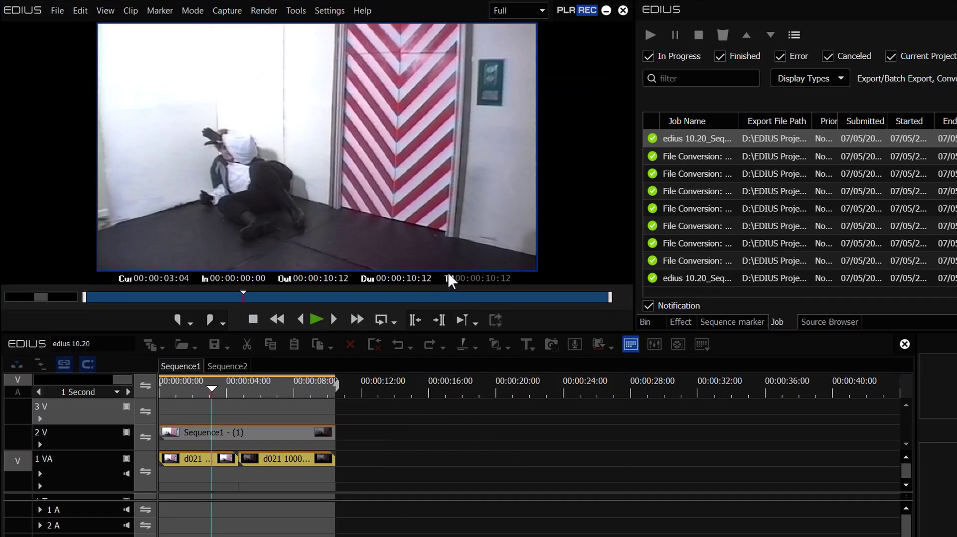
pyautogui.moveTo(481, 102); pyautogui.dragTo(354, 74)
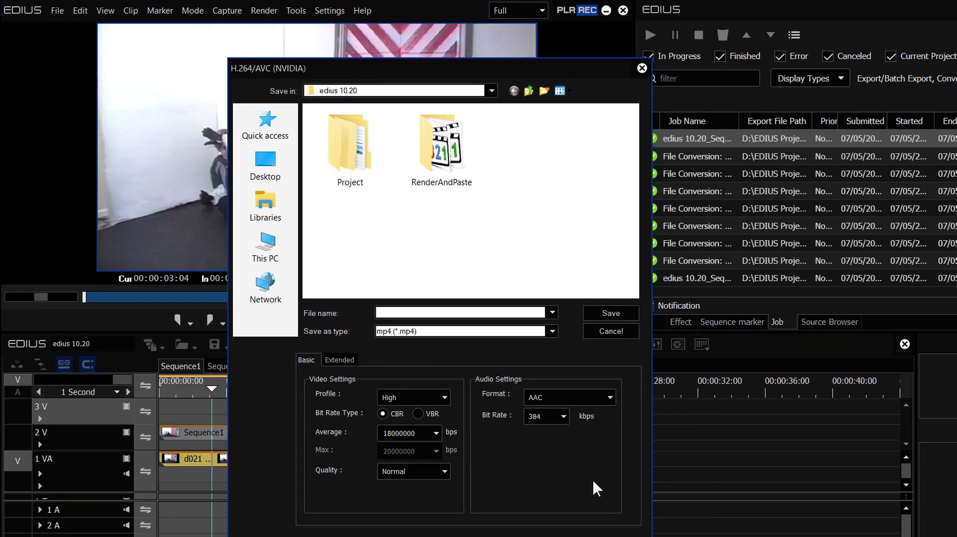
pyautogui.click(341, 361)
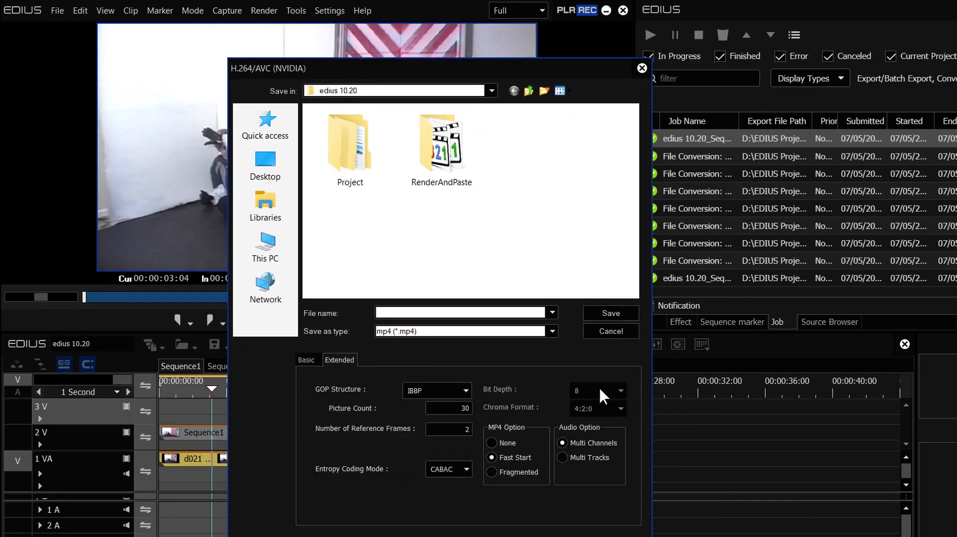
pyautogui.click(319, 363)
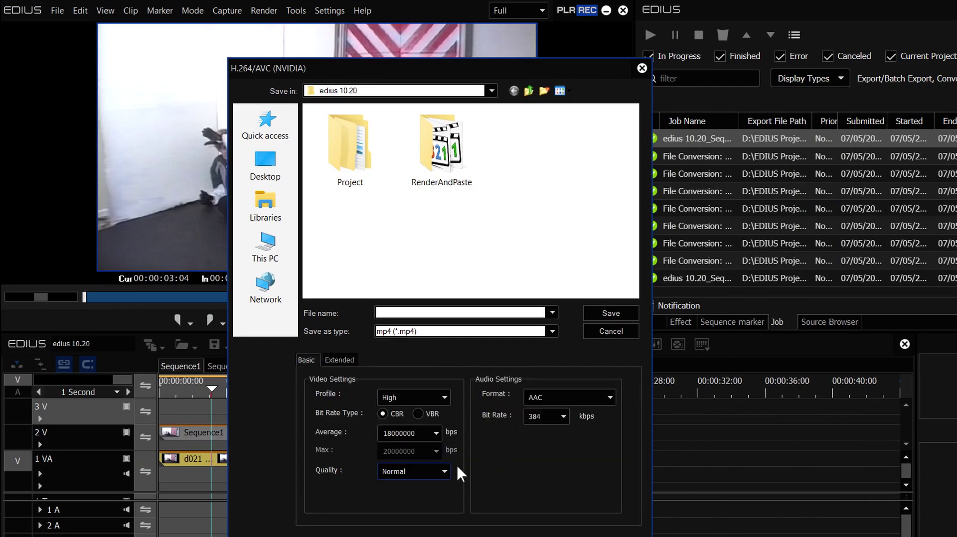
pyautogui.click(432, 472)
pyautogui.click(525, 467)
pyautogui.click(428, 413)
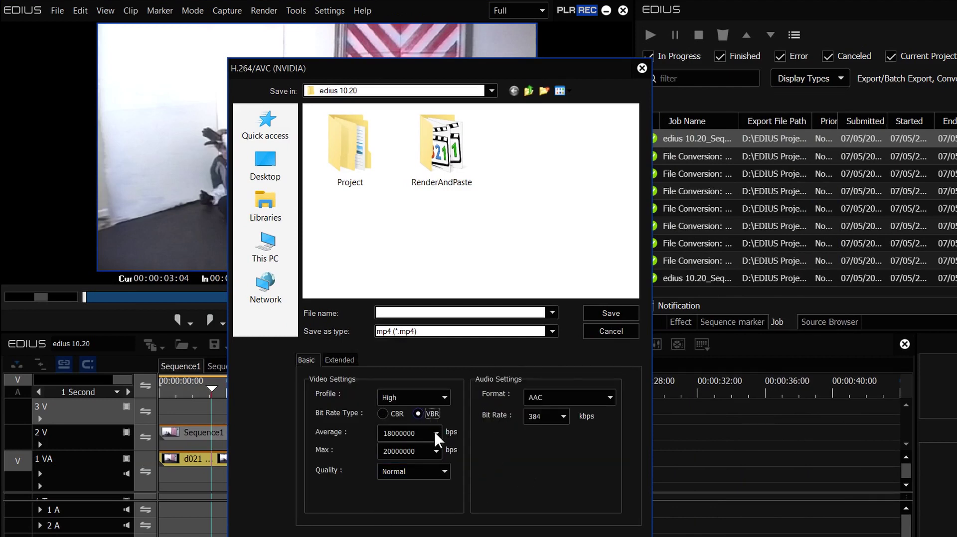
pyautogui.click(339, 361)
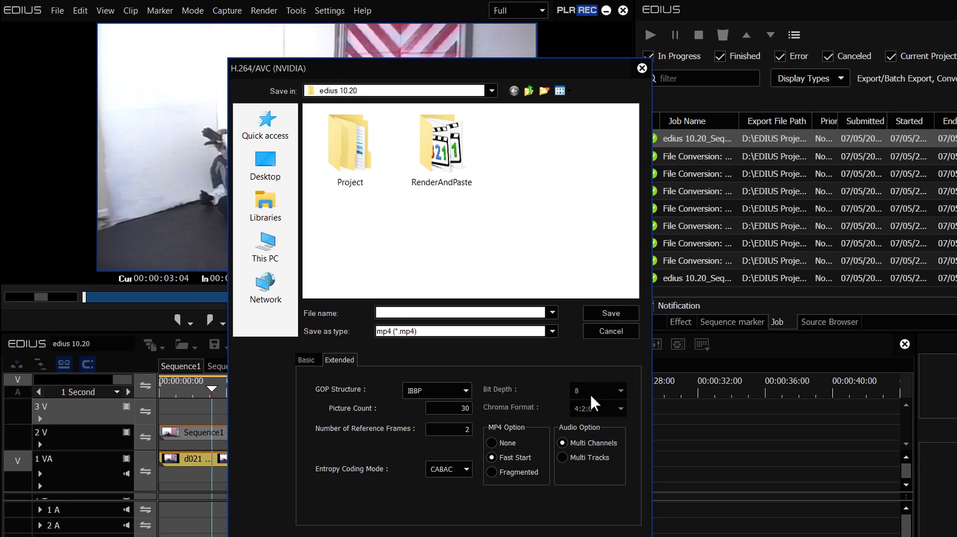
pyautogui.click(609, 331)
# Inspect the basic and extended settings of the standard H.264/AVC exporter, including its bit depth choices, and cancel without exporting
pyautogui.click(496, 319)
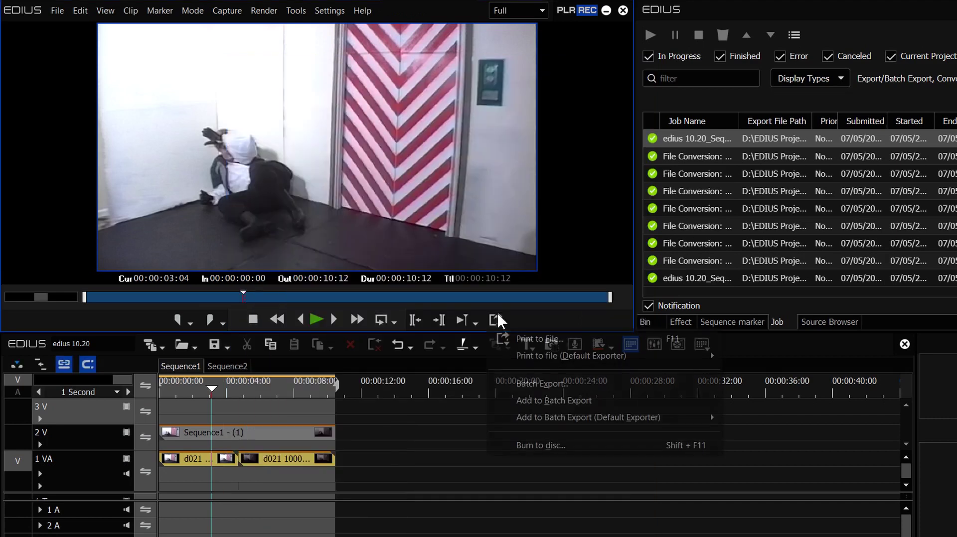
pyautogui.click(530, 340)
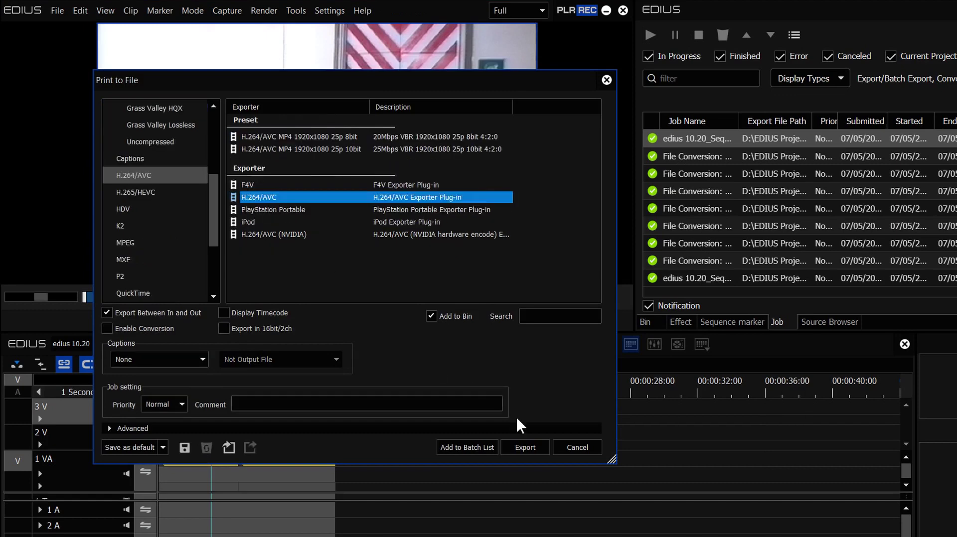
pyautogui.click(525, 447)
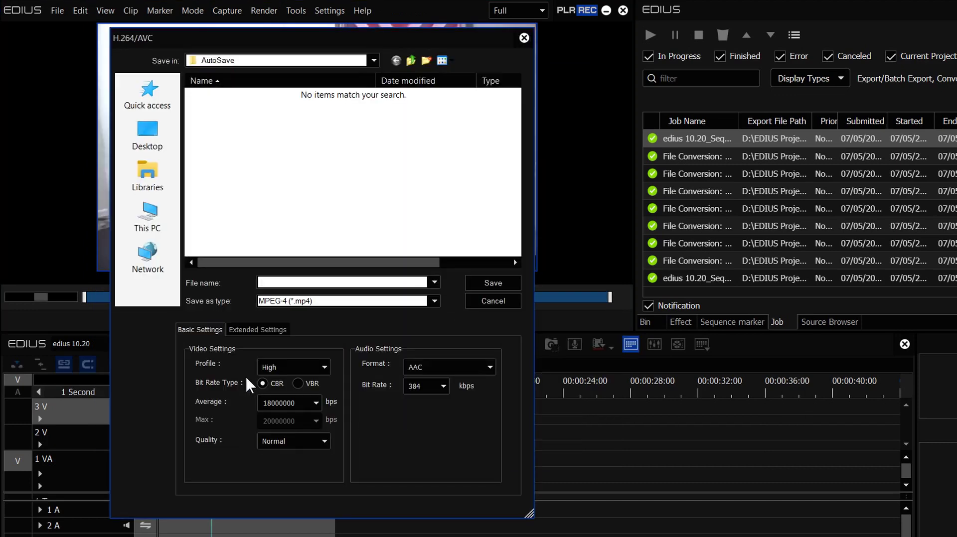
pyautogui.click(267, 330)
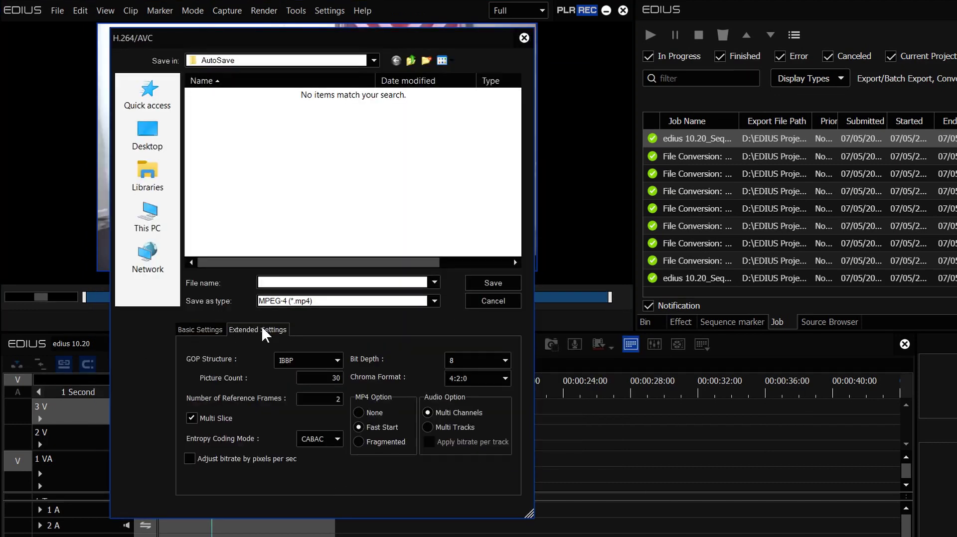
pyautogui.click(498, 361)
pyautogui.click(494, 393)
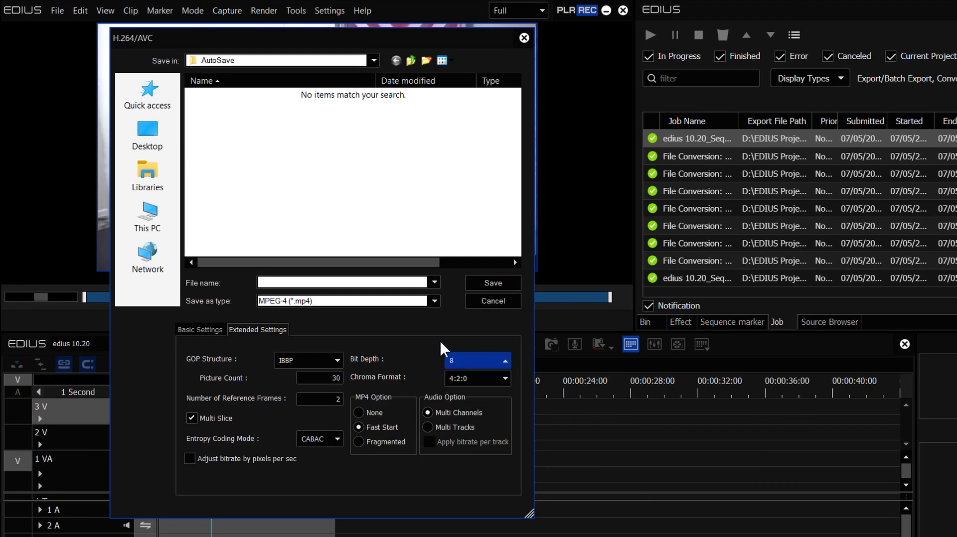
pyautogui.click(200, 330)
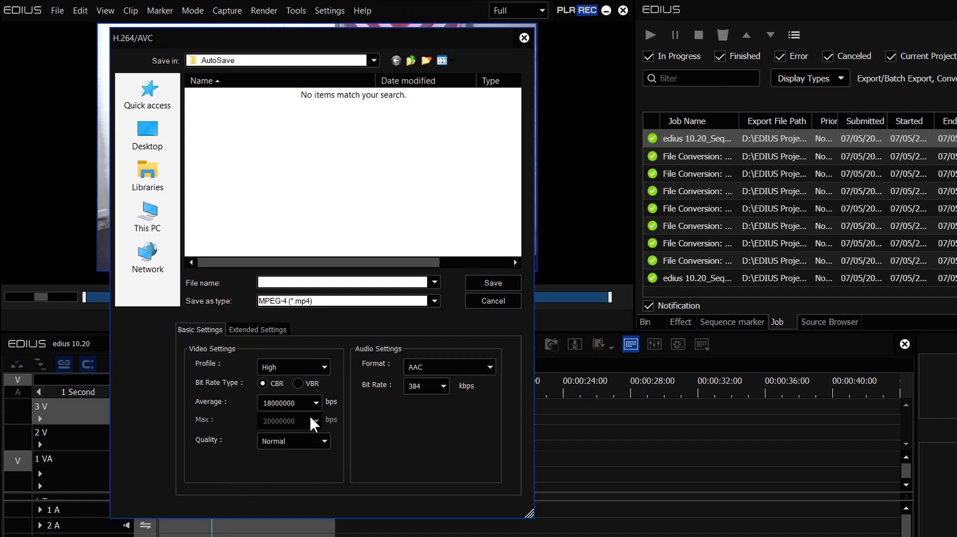
pyautogui.click(495, 300)
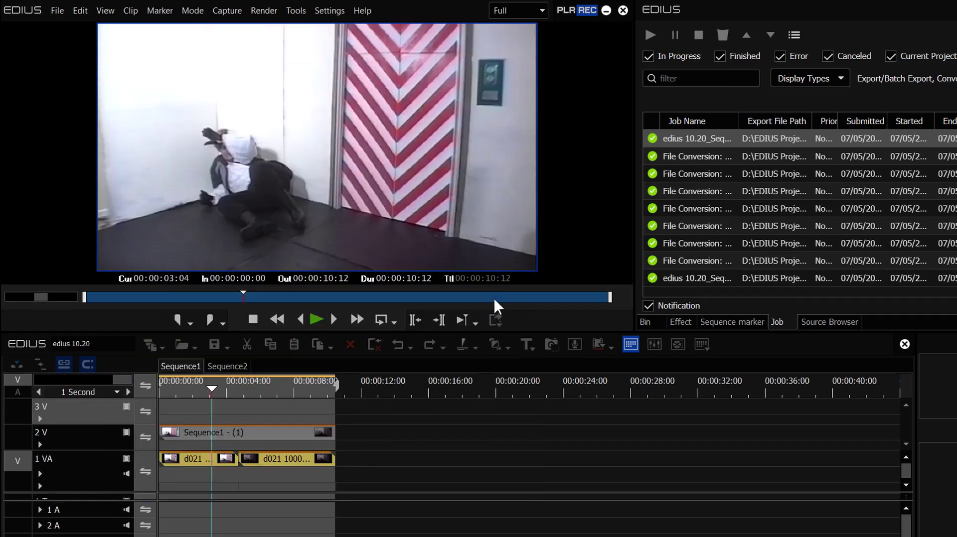
# Add sequence markers to the Sequence1 timeline at 00:00:04:01 and 00:00:07:20
pyautogui.click(237, 393)
pyautogui.moveTo(239, 399); pyautogui.dragTo(205, 398)
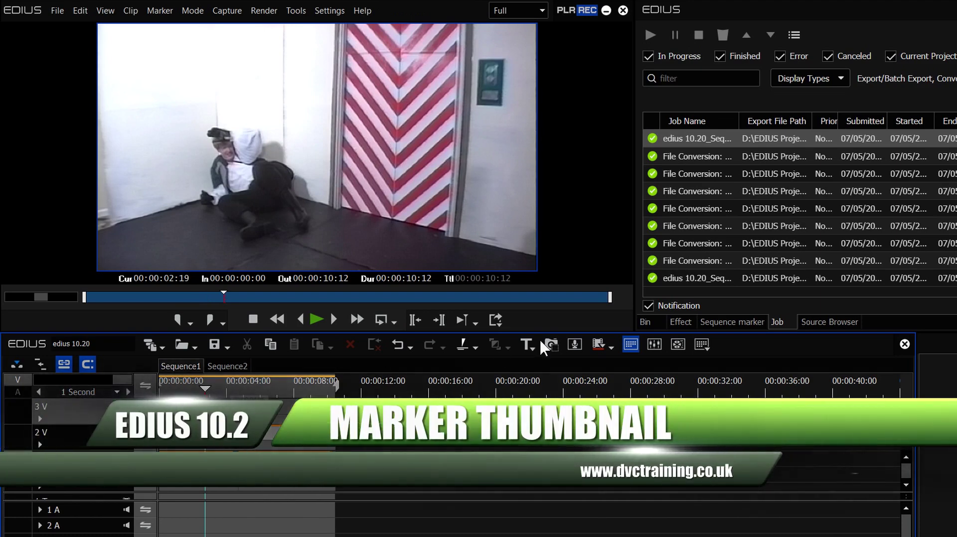
pyautogui.click(228, 393)
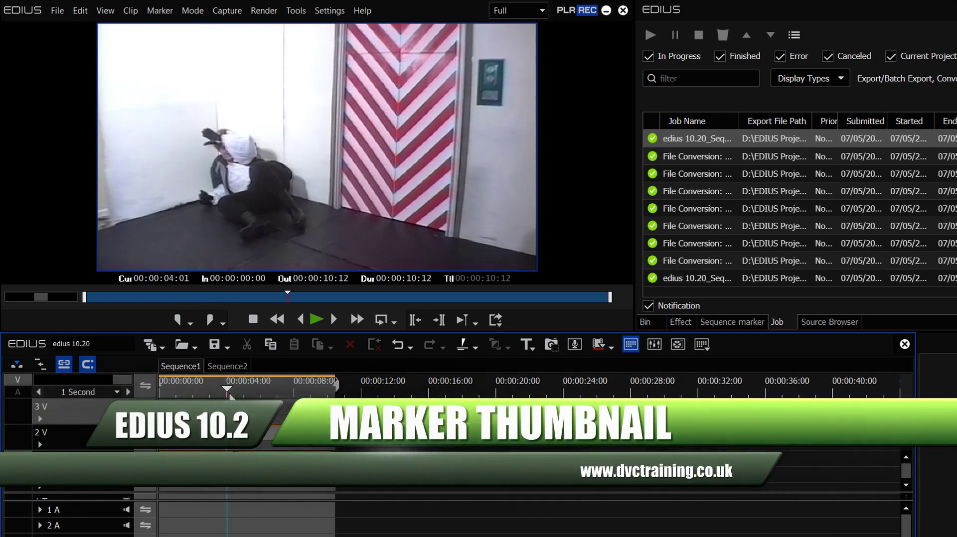
pyautogui.press('v')
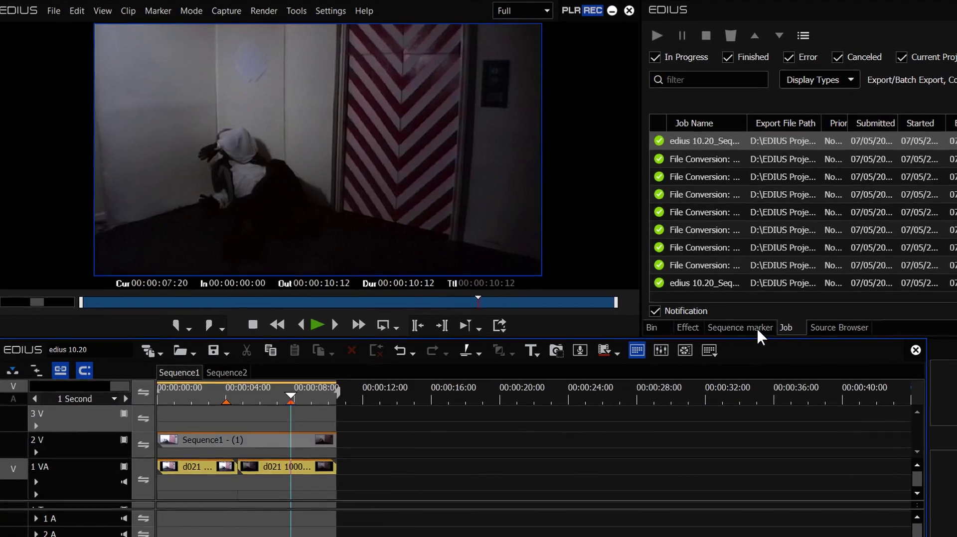
# Show the sequence marker list, enlarge its thumbnails by widening their column, and widen the marker palette
pyautogui.click(756, 327)
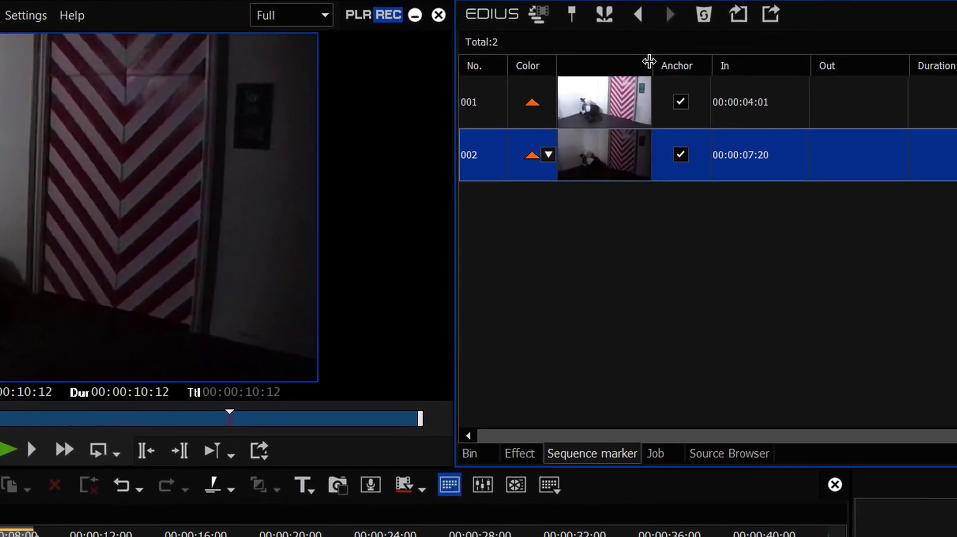
pyautogui.moveTo(649, 60); pyautogui.dragTo(710, 64)
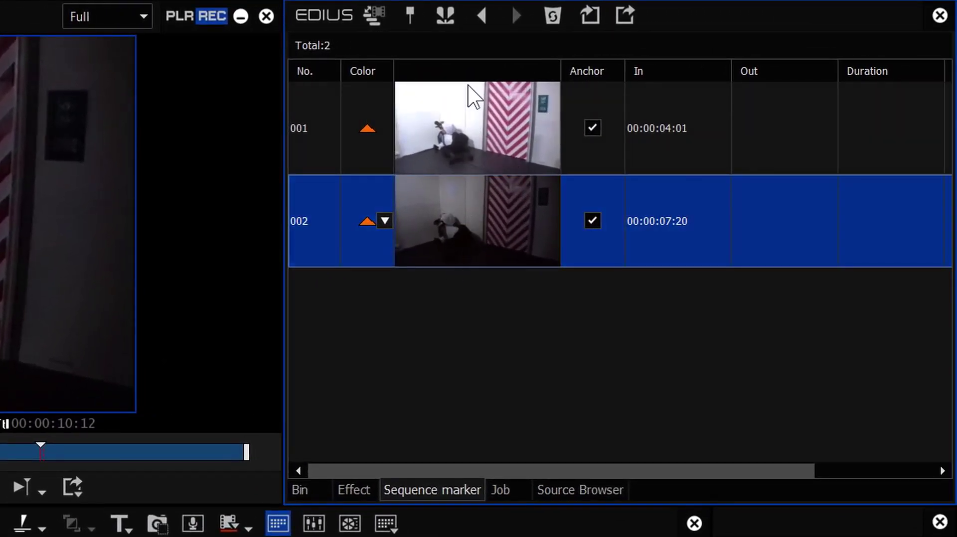
pyautogui.moveTo(283, 445); pyautogui.dragTo(19, 445)
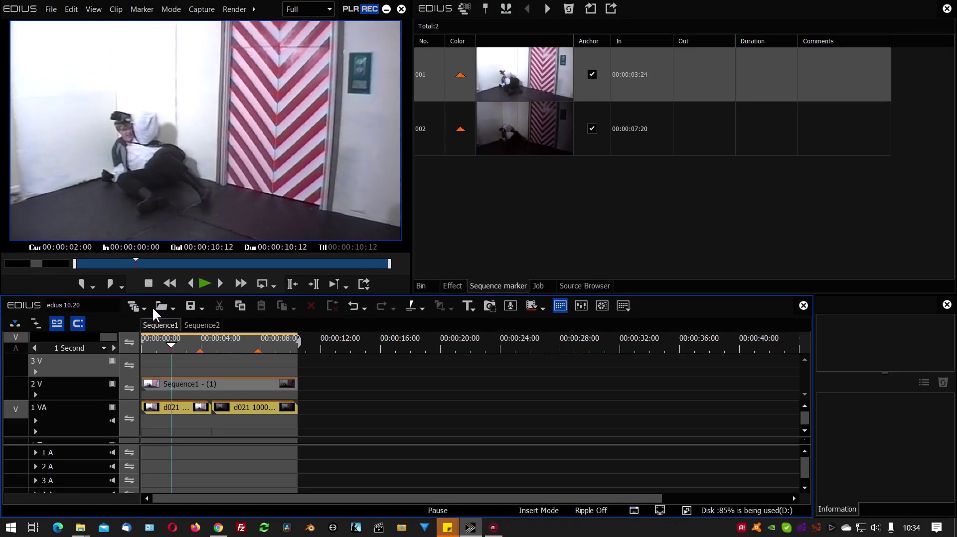
# Look up the ProRes RAW importer/exporter settings in the system settings
pyautogui.click(254, 10)
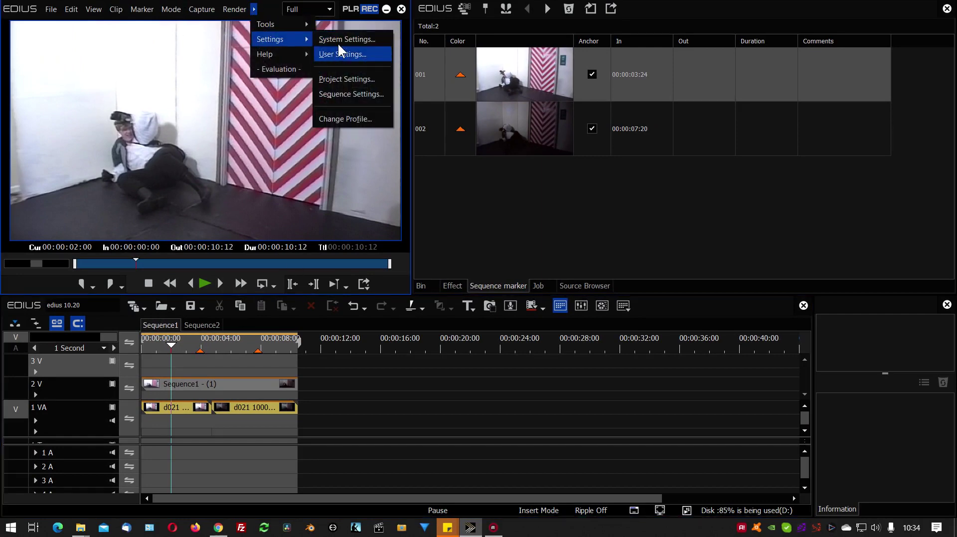
pyautogui.click(337, 50)
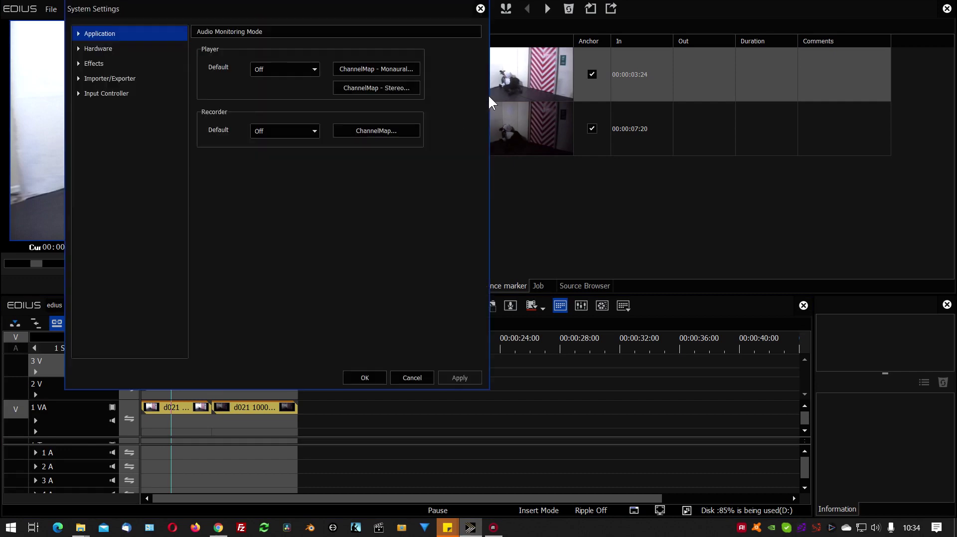
pyautogui.click(79, 78)
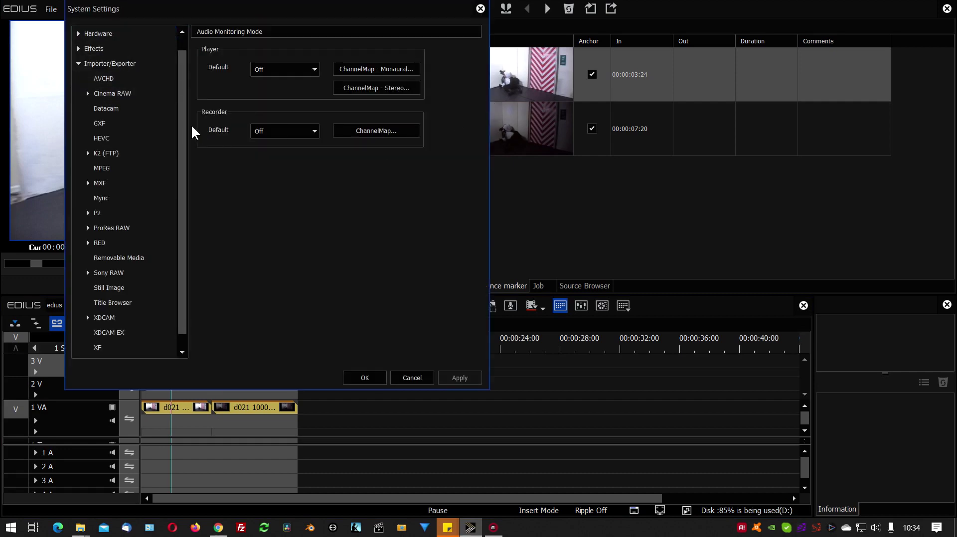
pyautogui.click(118, 233)
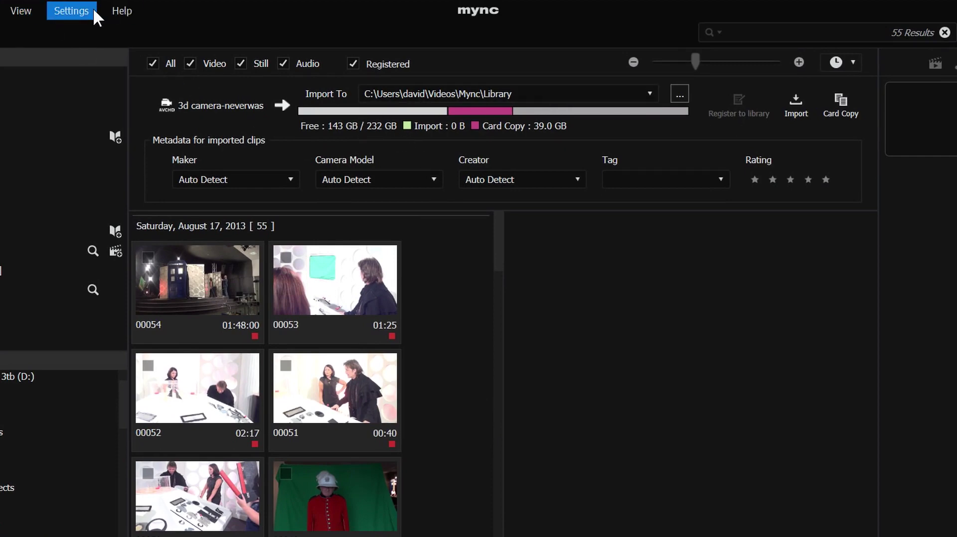
# Switch to Mync, hide its import settings pane, and toggle a further option in the Mync settings
pyautogui.click(69, 11)
pyautogui.click(88, 81)
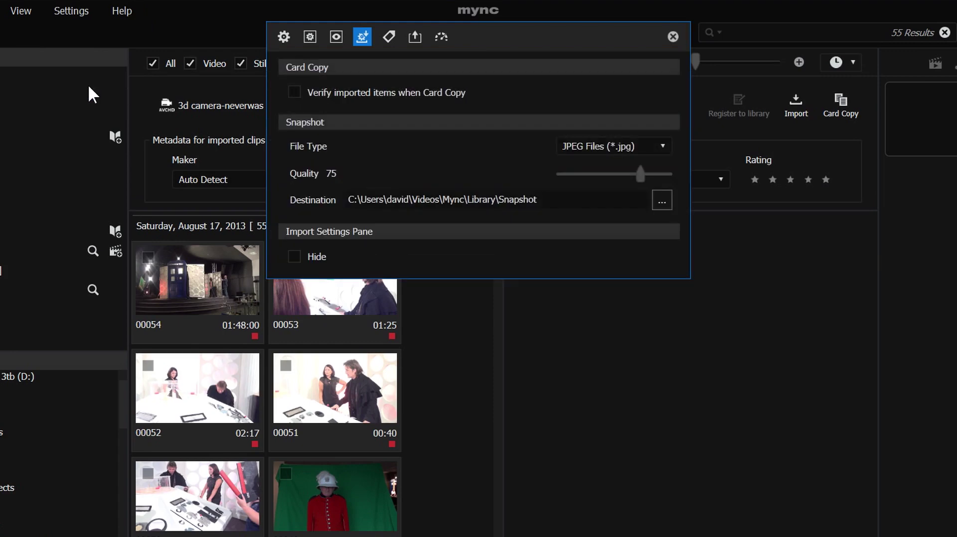
pyautogui.click(294, 256)
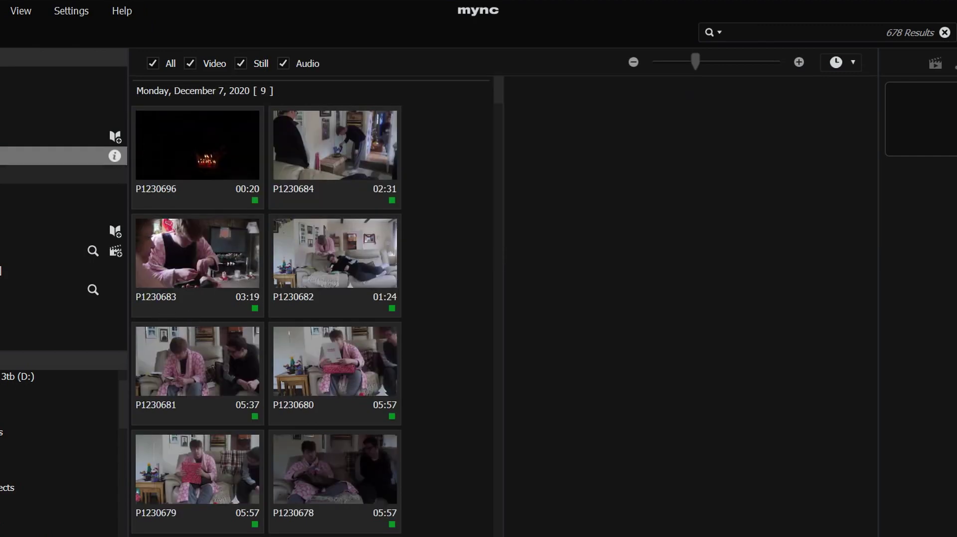
pyautogui.click(72, 11)
pyautogui.click(79, 49)
pyautogui.click(294, 289)
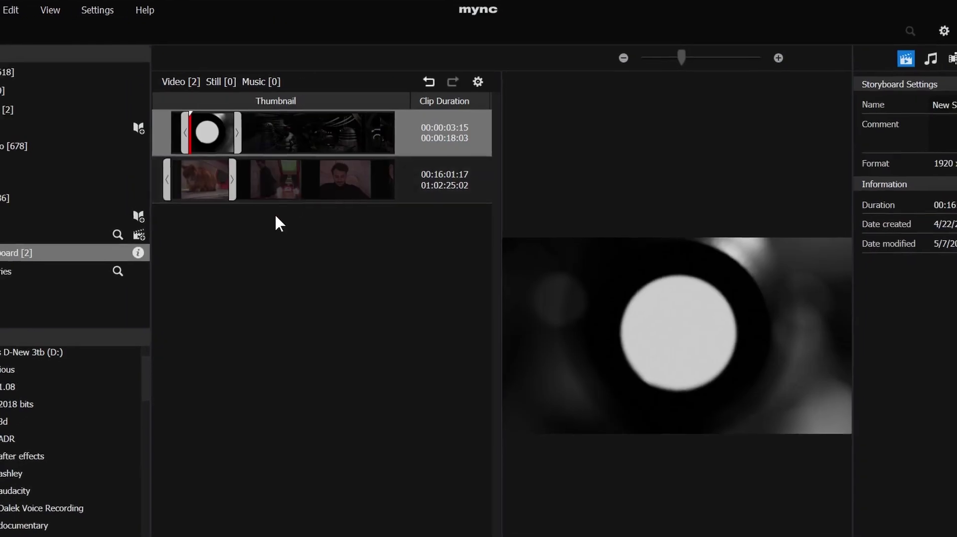
# Show the export settings of New Storyboard and review the available codecs, with Apple ProRes selected
pyautogui.click(91, 239)
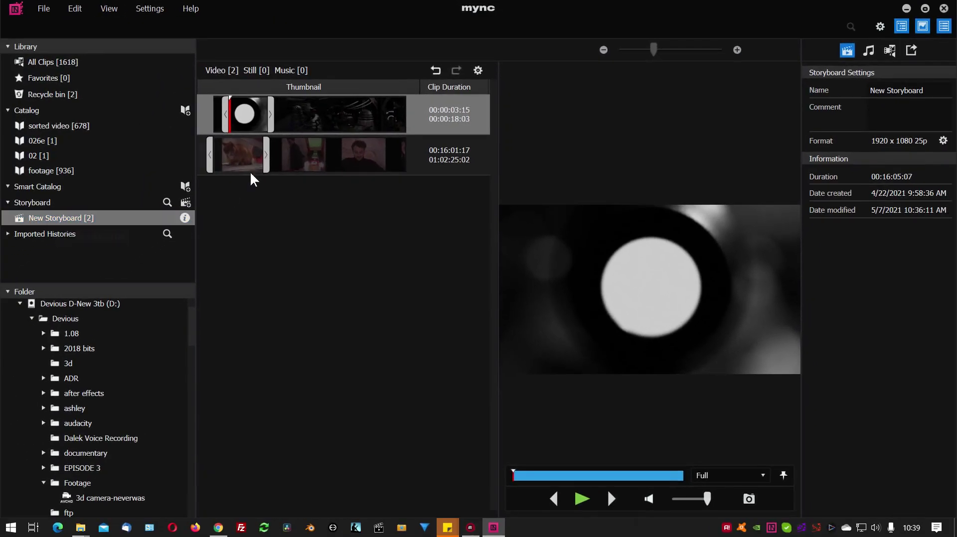
pyautogui.click(911, 52)
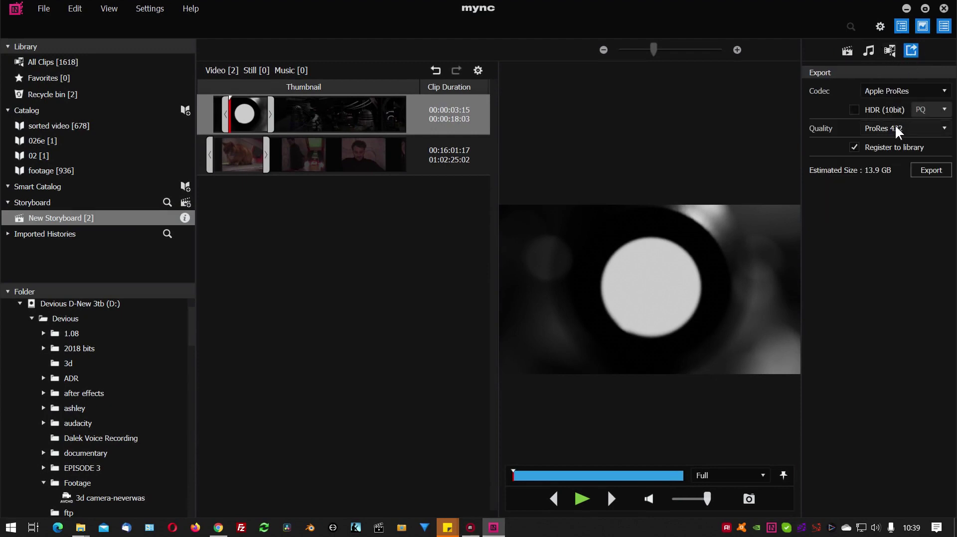
pyautogui.click(898, 91)
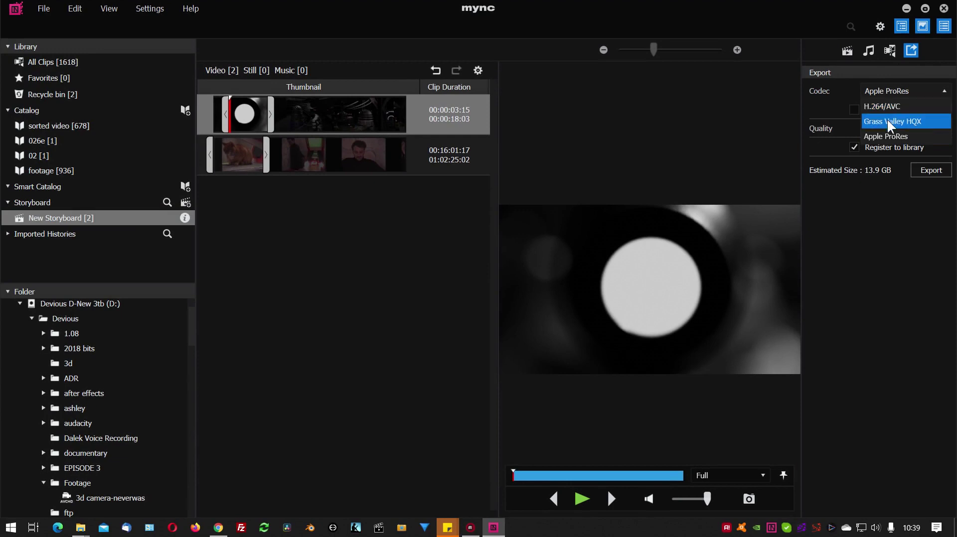
pyautogui.click(901, 140)
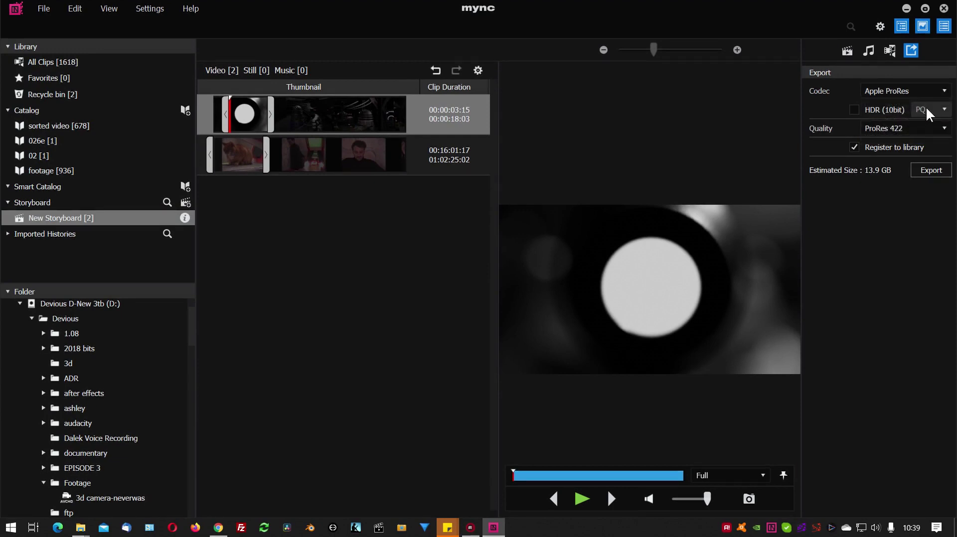
pyautogui.click(897, 95)
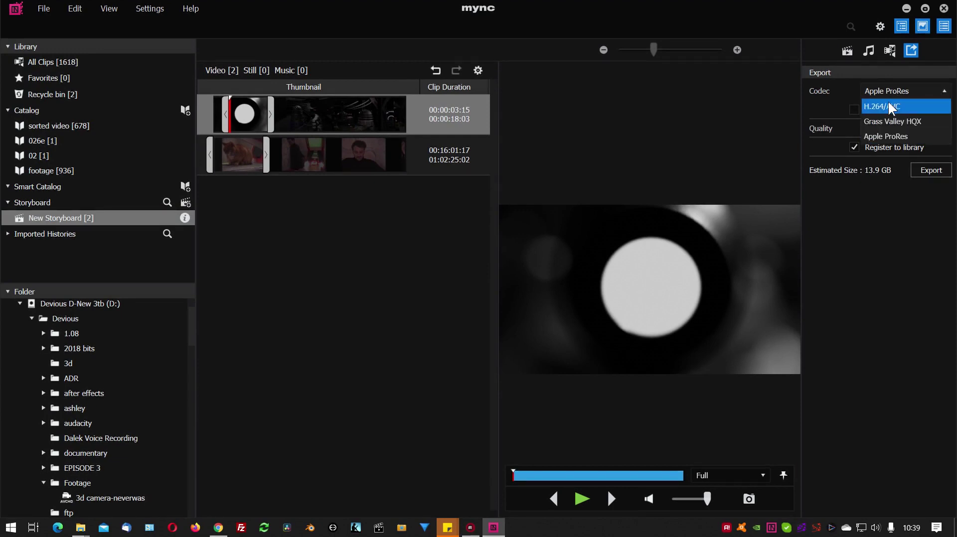